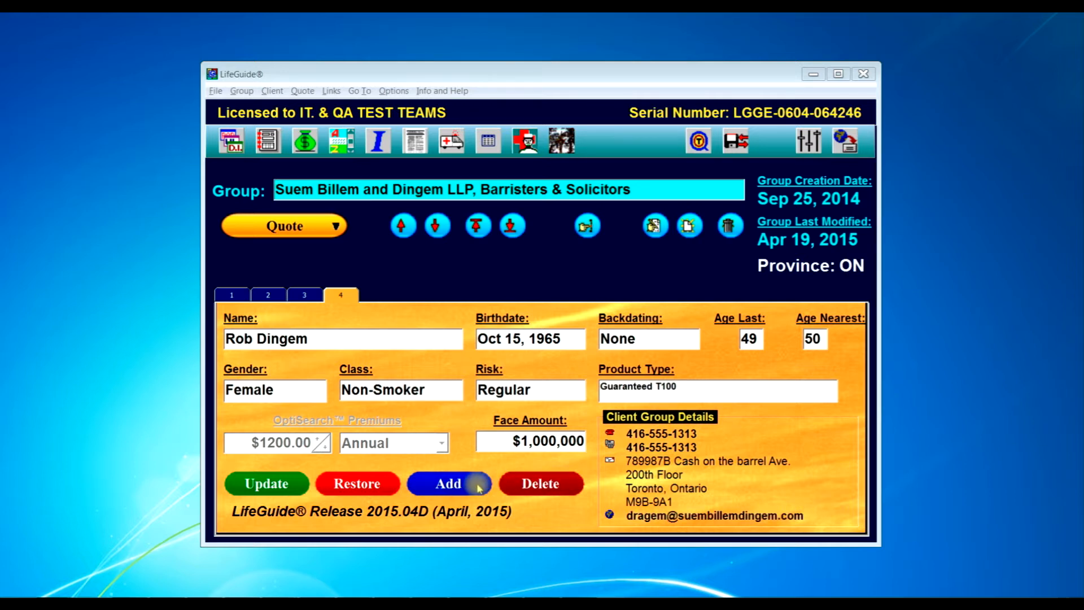
- Add a new person to the law firm's client group
{"action": "left_click", "coordinate": [477, 487]}
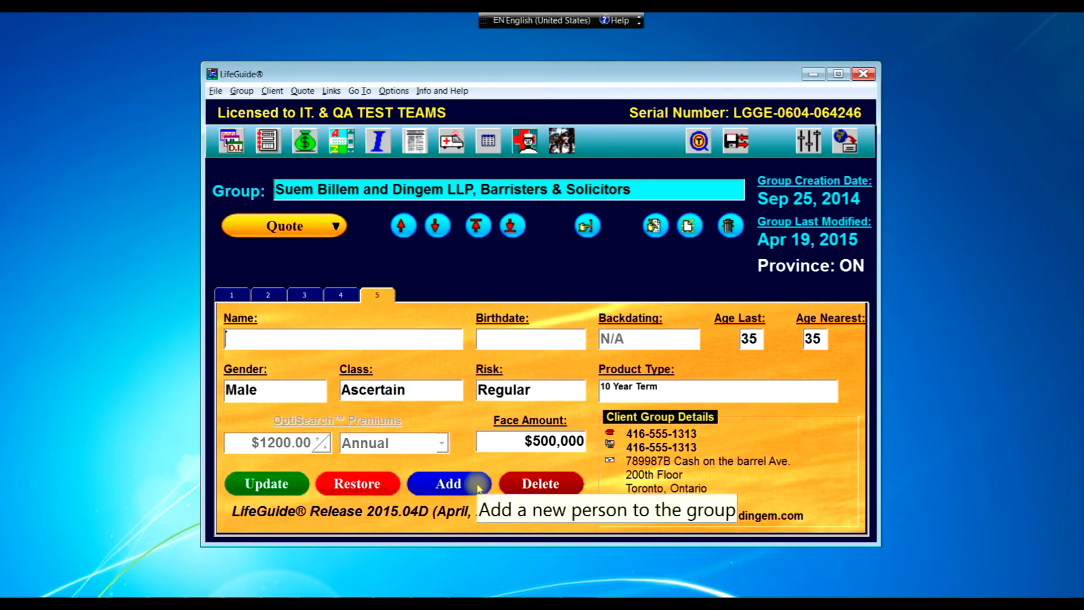
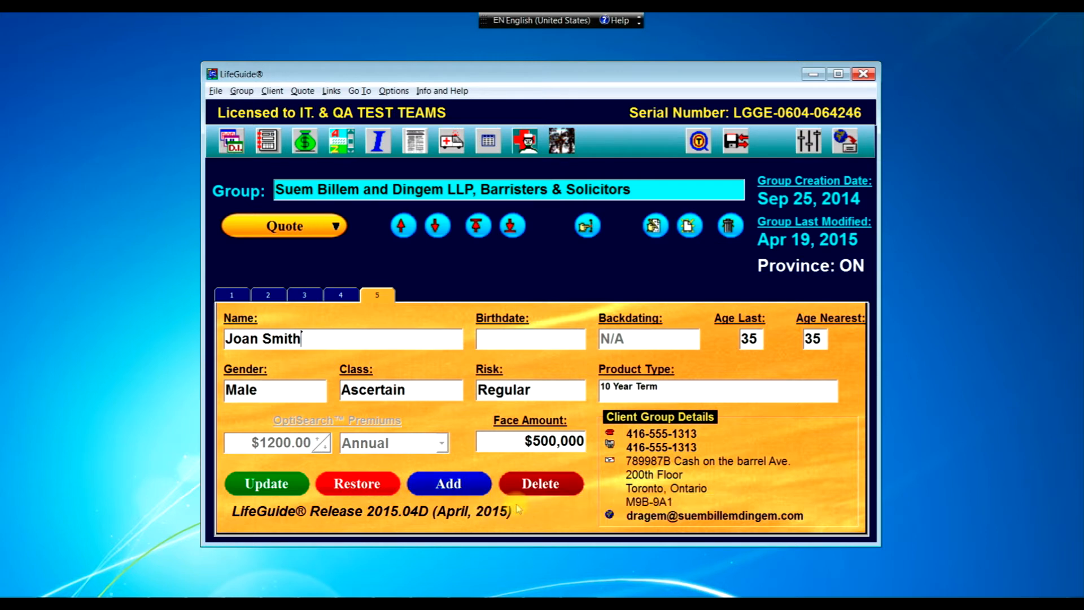
- Enter the new client's full name, correcting a typo, then move to the Birthdate field
{"action": "left_click", "coordinate": [518, 347]}
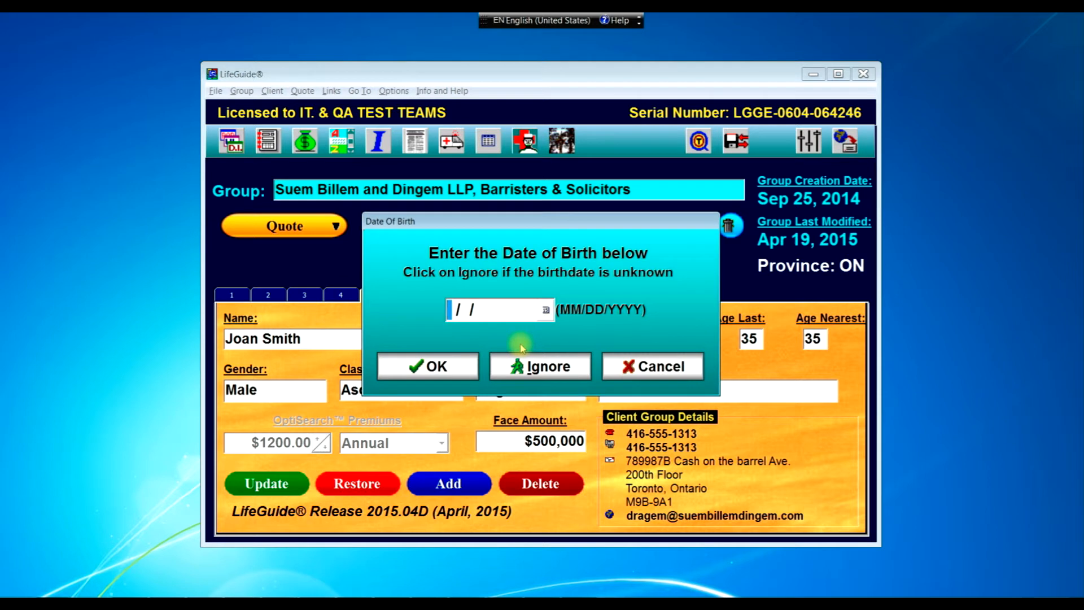
{"action": "type", "text": "10/16/"}
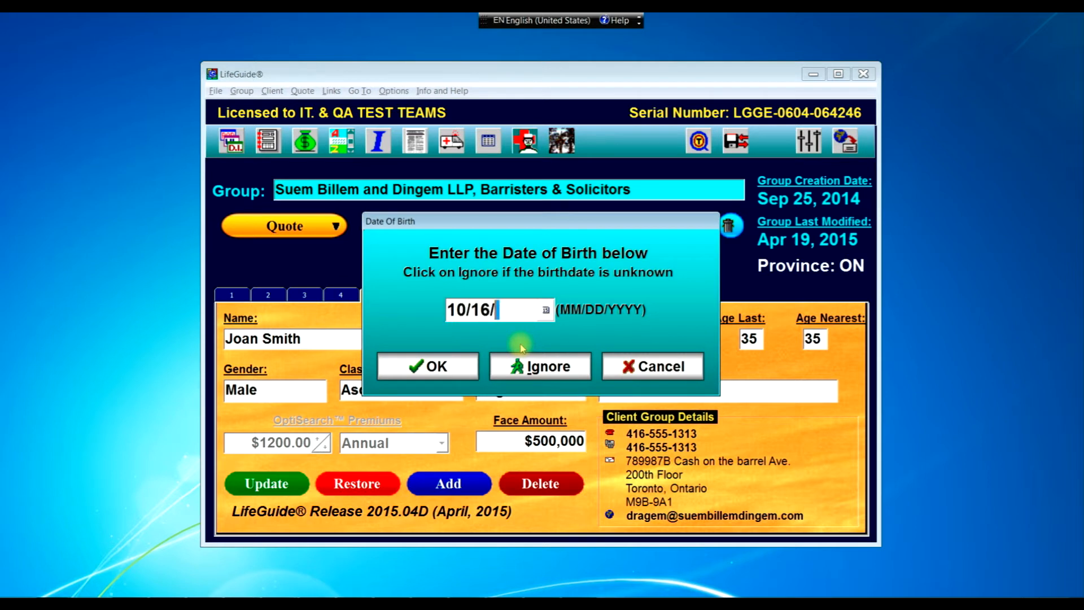
{"action": "type", "text": "1981"}
{"action": "left_click", "coordinate": [429, 366]}
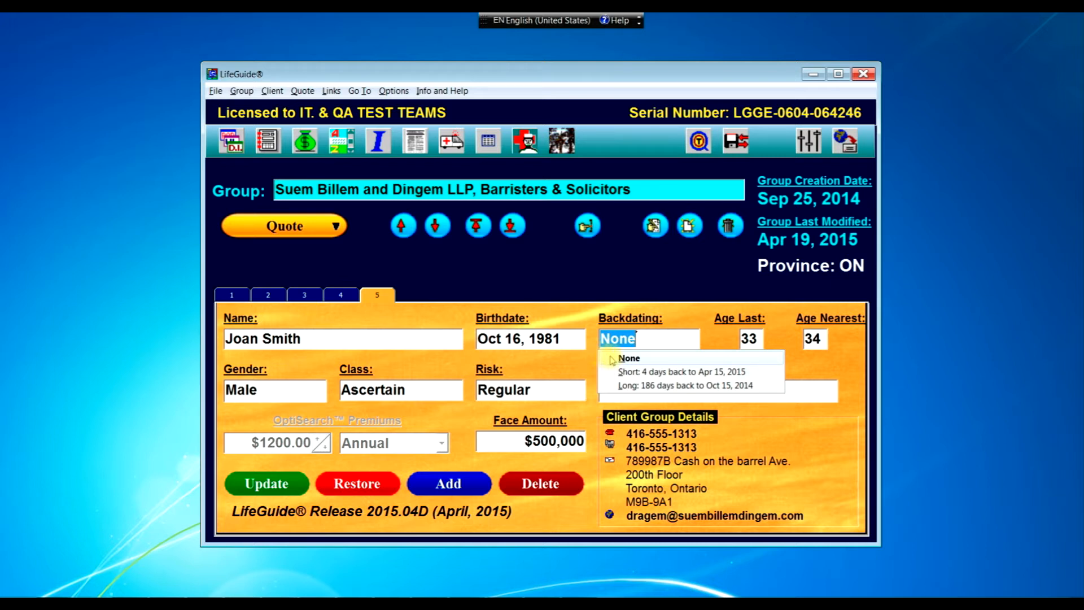
- Backdate the policy to Apr 15, 2015 and set Female, Non-Smoker, Regular risk
{"action": "left_click", "coordinate": [657, 371]}
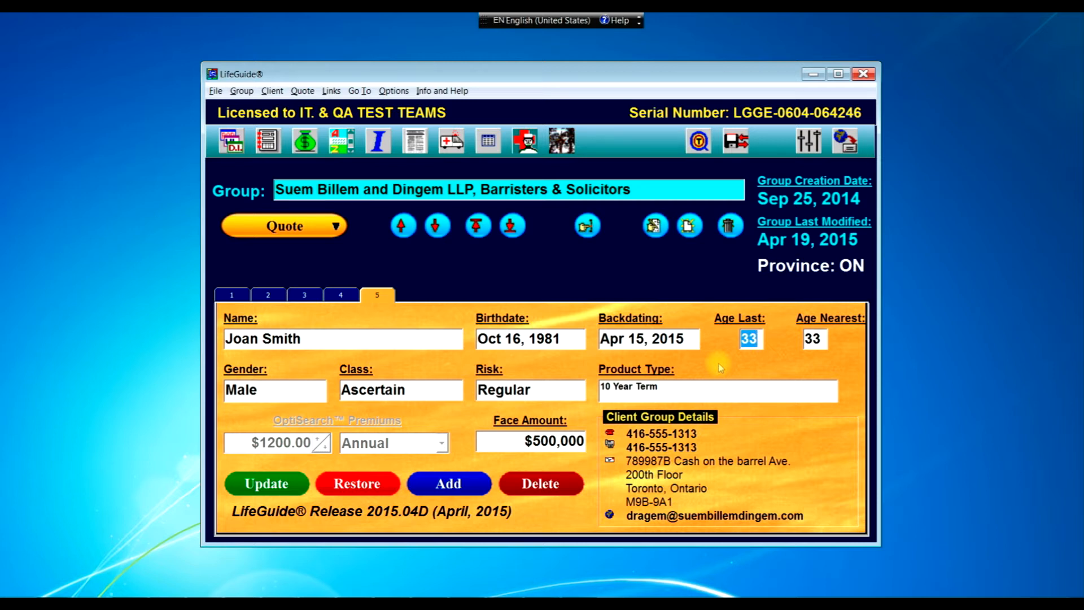
{"action": "left_click", "coordinate": [282, 393]}
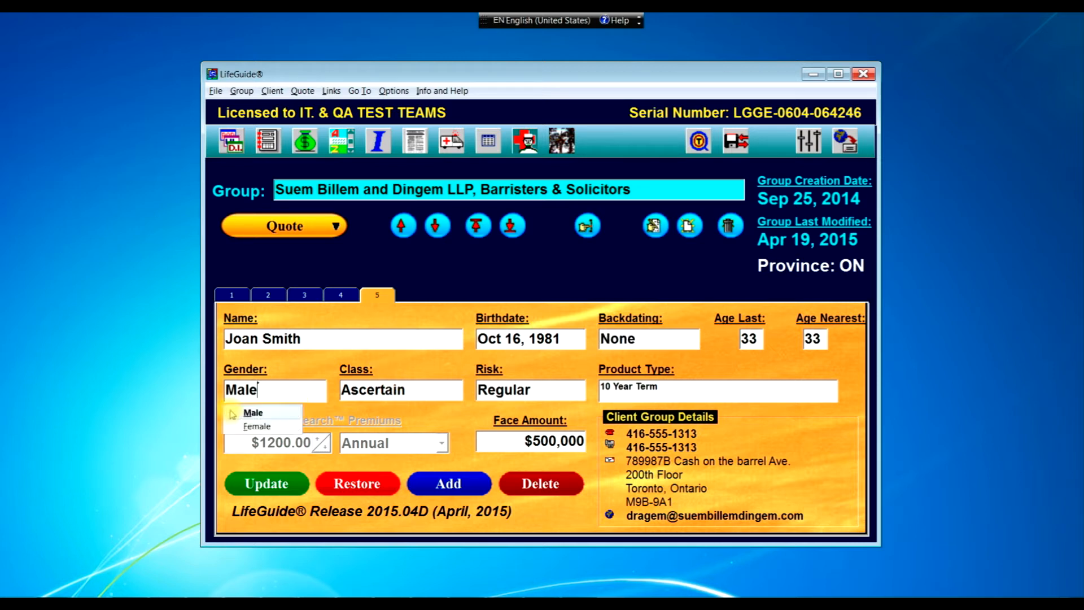
{"action": "left_click", "coordinate": [253, 426]}
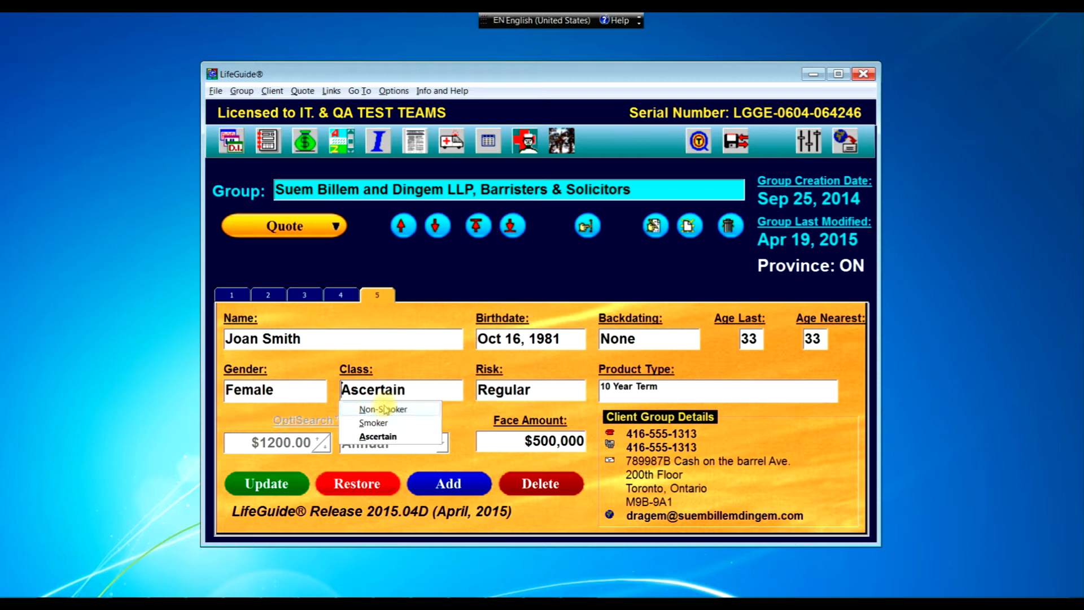
{"action": "left_click", "coordinate": [385, 408]}
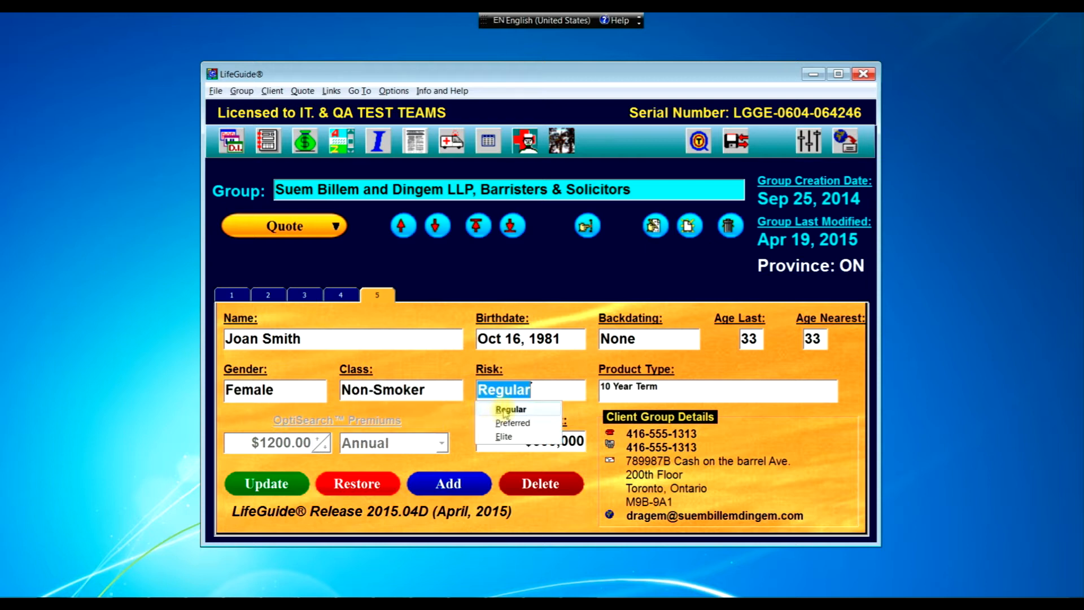
{"action": "left_click", "coordinate": [506, 411]}
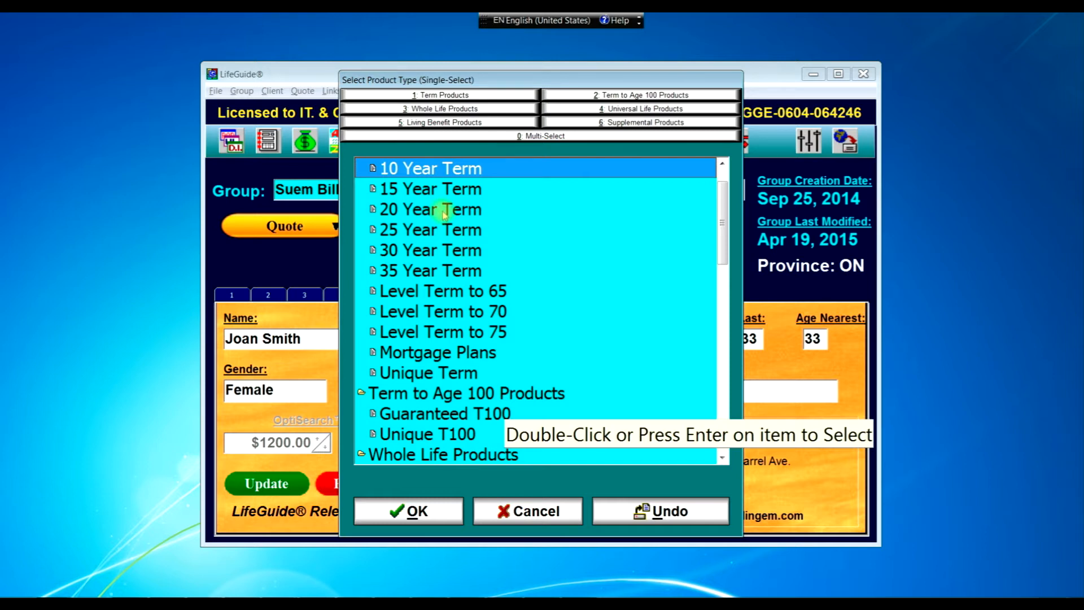
- Choose Critical Illness / T20 from Living Benefit Products and enter a 250 face amount ($250,000)
{"action": "left_click", "coordinate": [435, 122]}
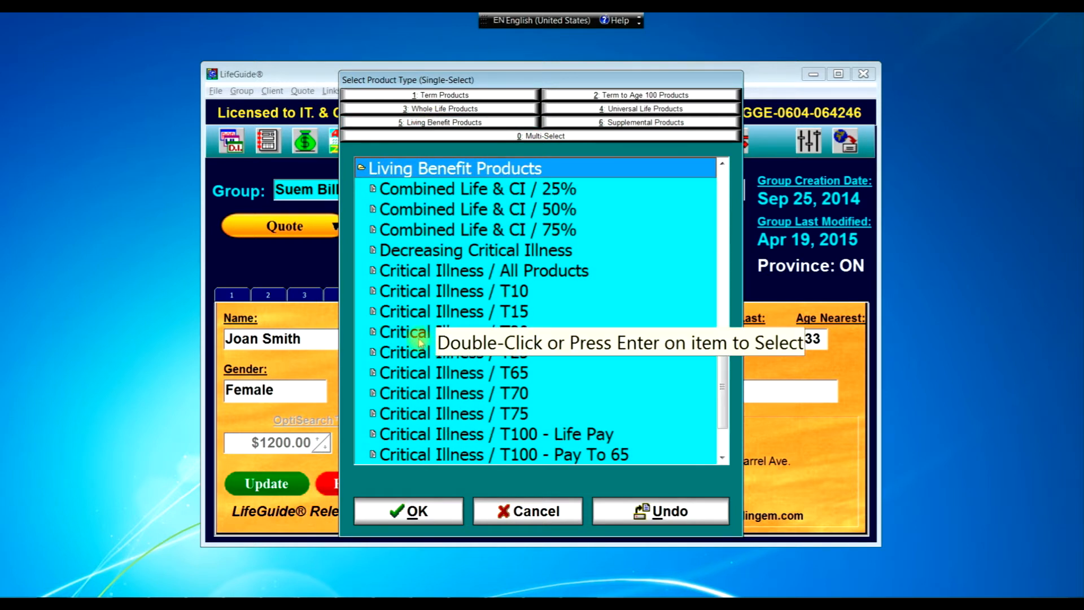
{"action": "left_click", "coordinate": [393, 335]}
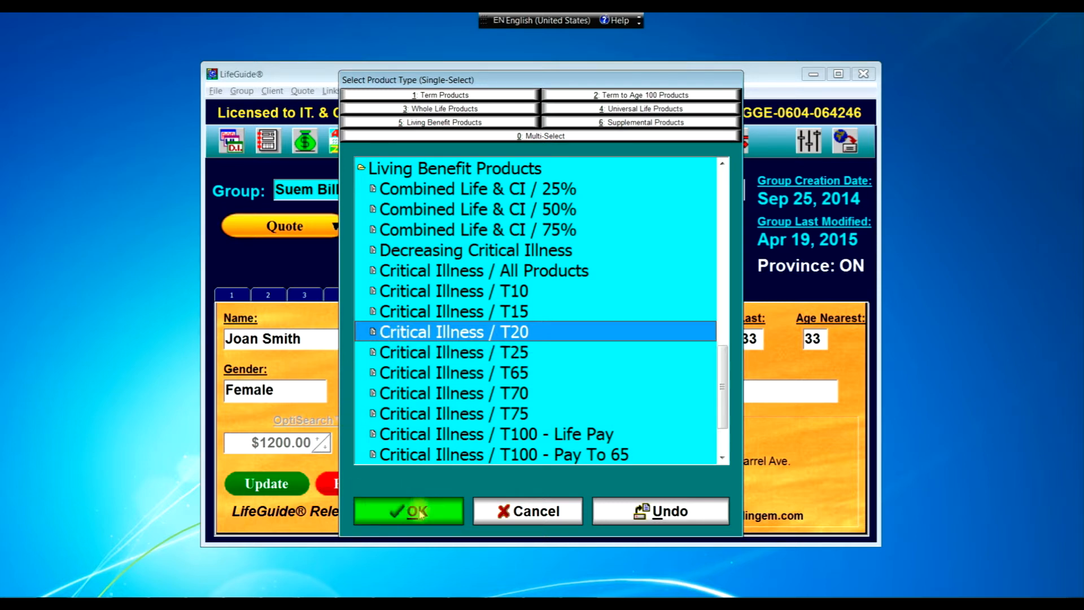
{"action": "left_click", "coordinate": [420, 511]}
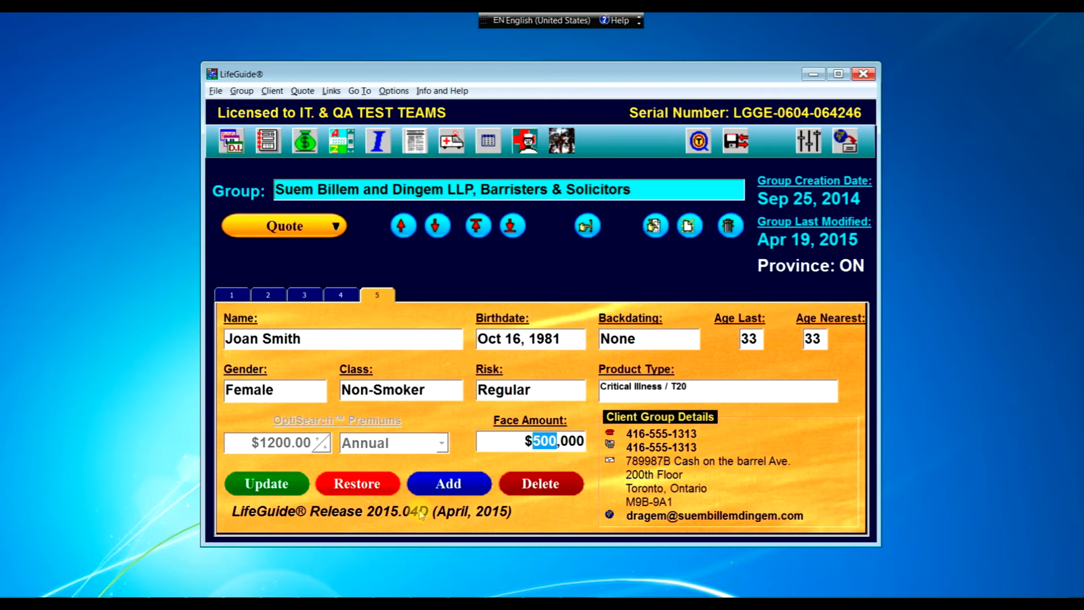
{"action": "type", "text": "250"}
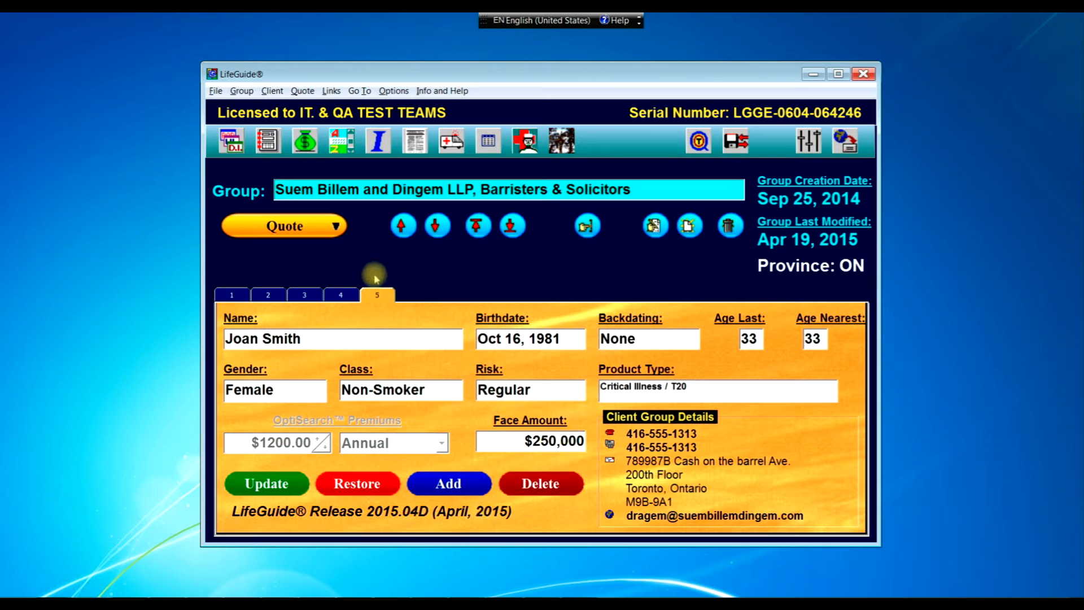
- Start a Single Life quote for the single insured only
{"action": "left_click", "coordinate": [283, 231]}
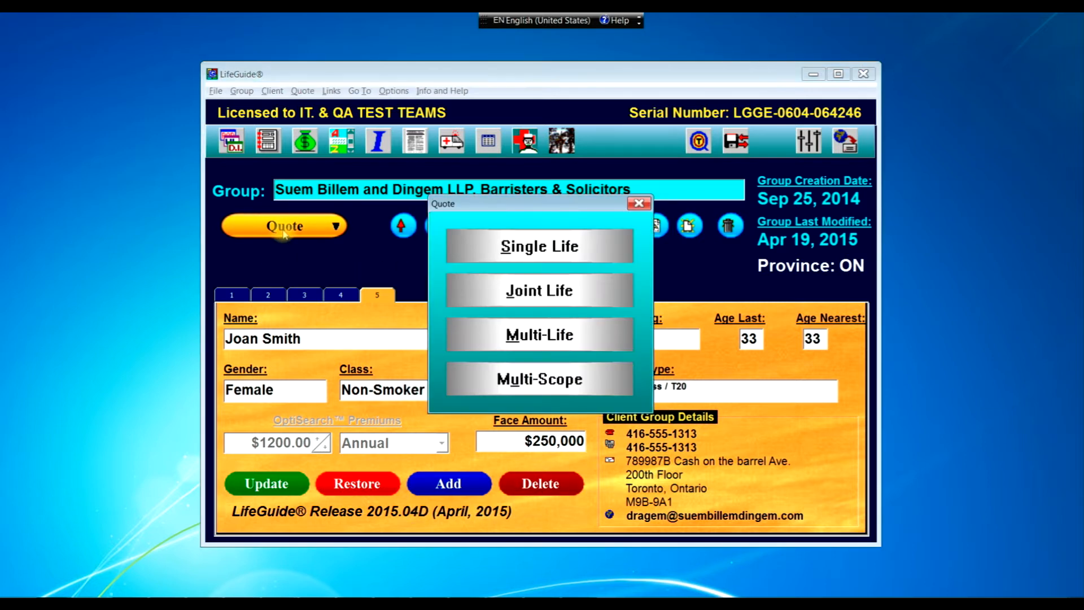
{"action": "left_click", "coordinate": [521, 246]}
{"action": "left_click", "coordinate": [546, 273]}
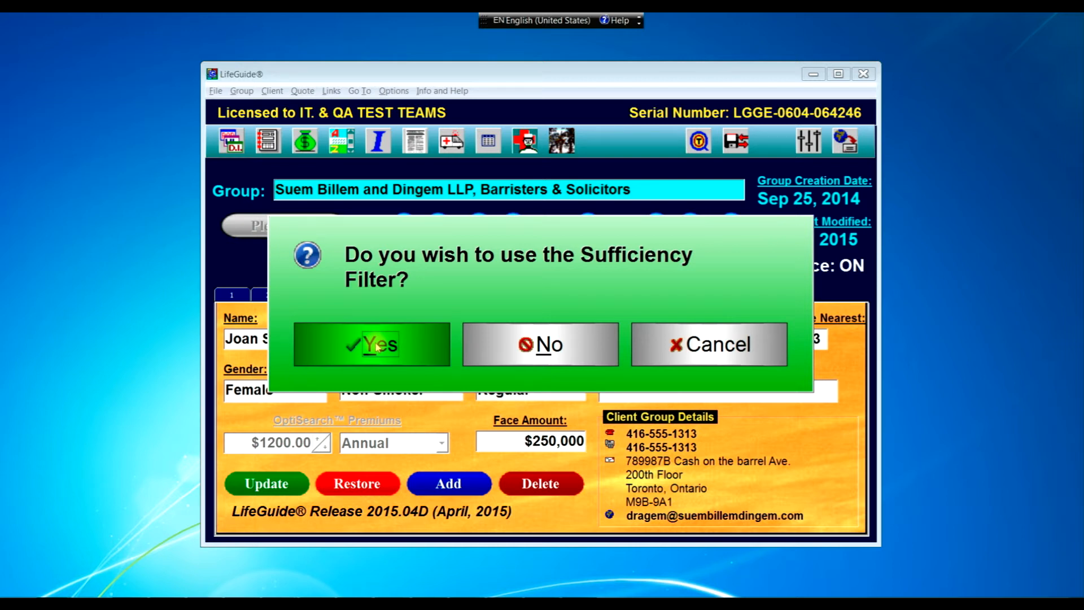
- Apply the Sufficiency Filter requiring Heart Attack, Cancer, Stroke and Alzheimer's Disease coverage
{"action": "left_click", "coordinate": [378, 346]}
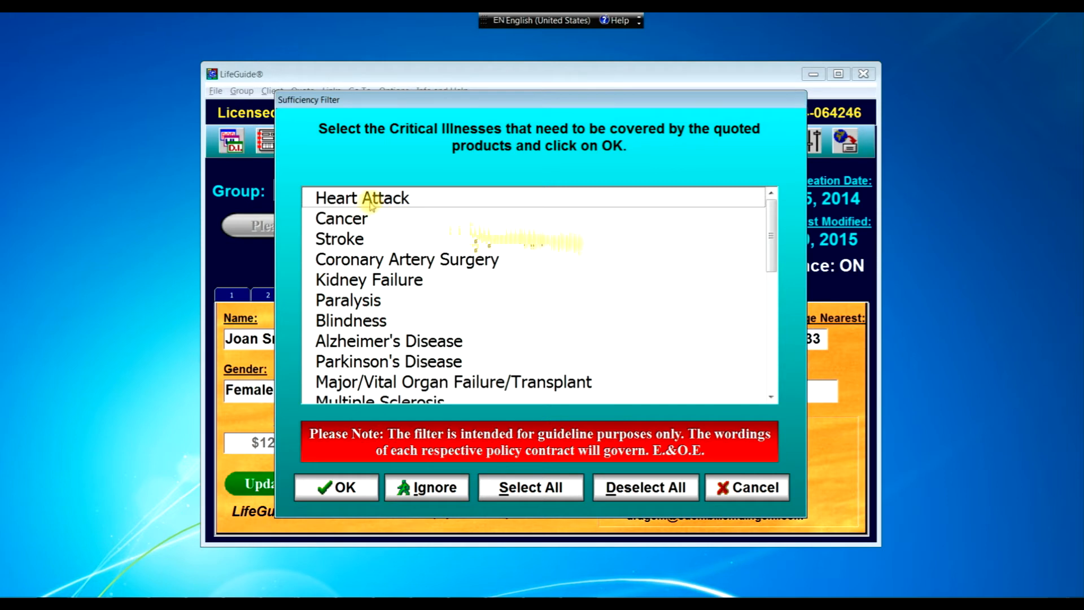
{"action": "left_click", "coordinate": [334, 202]}
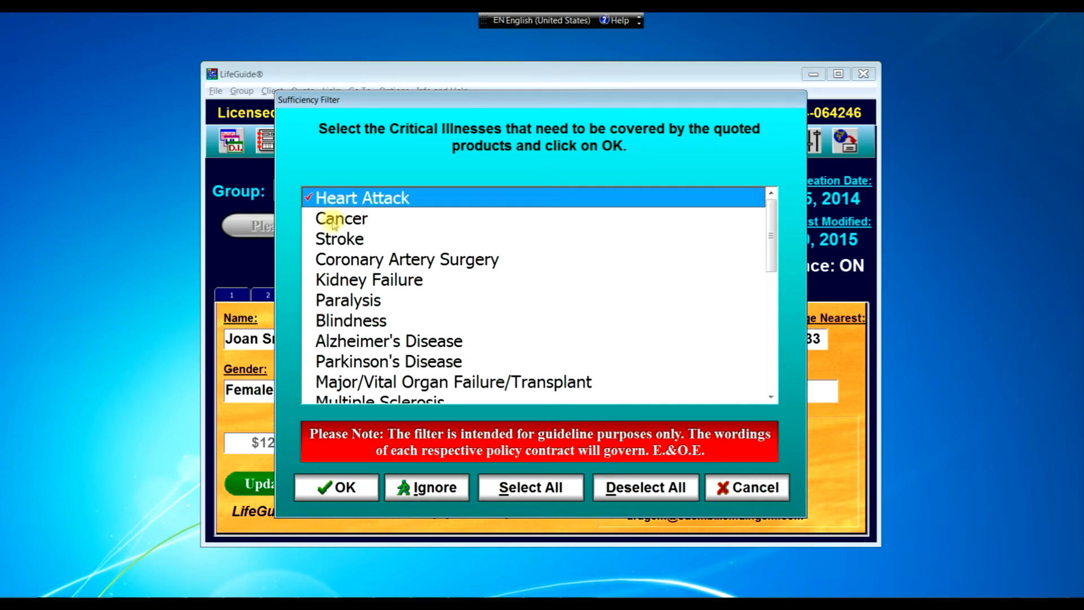
{"action": "left_click", "coordinate": [334, 223]}
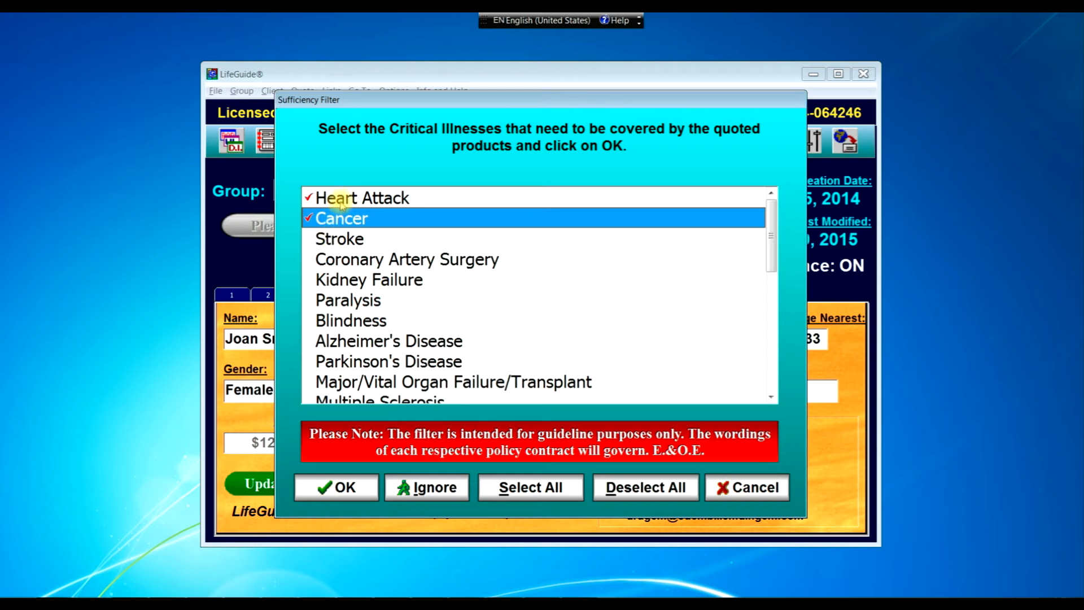
{"action": "left_click", "coordinate": [340, 241]}
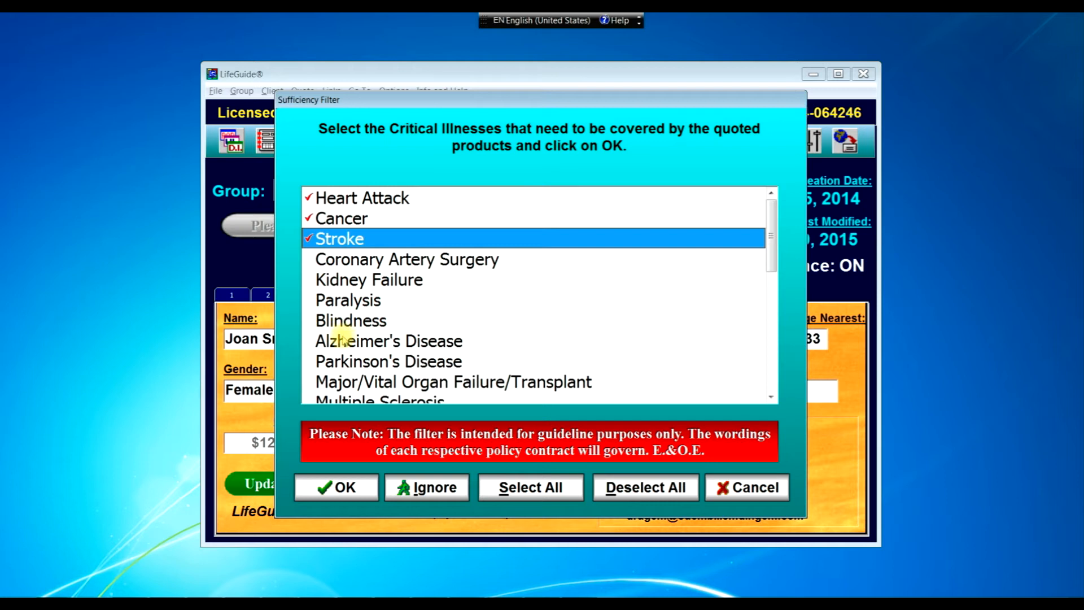
{"action": "left_click", "coordinate": [343, 343]}
- Also require Benign Brain Tumour, Aortic Surgery and Heart Surgery coverage, then confirm the filter
{"action": "scroll", "coordinate": [355, 343], "scroll_direction": "down", "scroll_amount": 2}
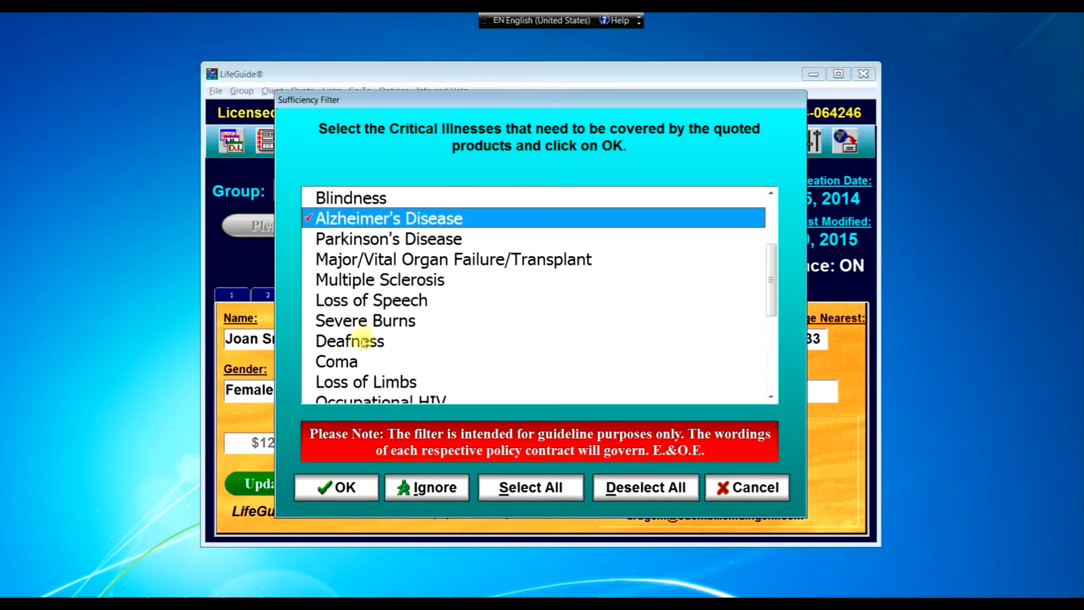
{"action": "scroll", "coordinate": [372, 378], "scroll_direction": "down", "scroll_amount": 1}
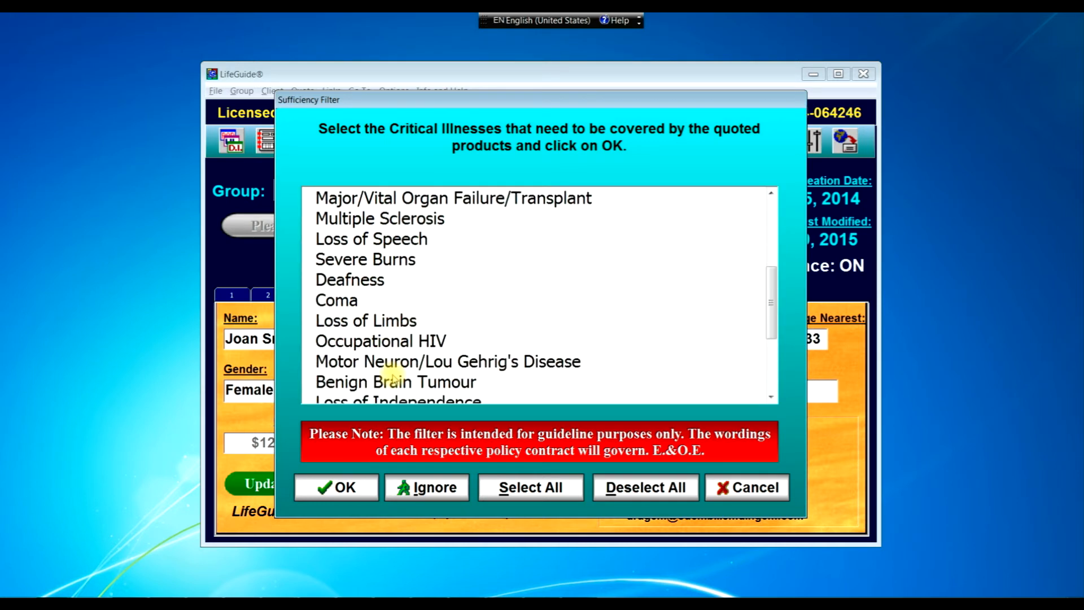
{"action": "left_click", "coordinate": [365, 383]}
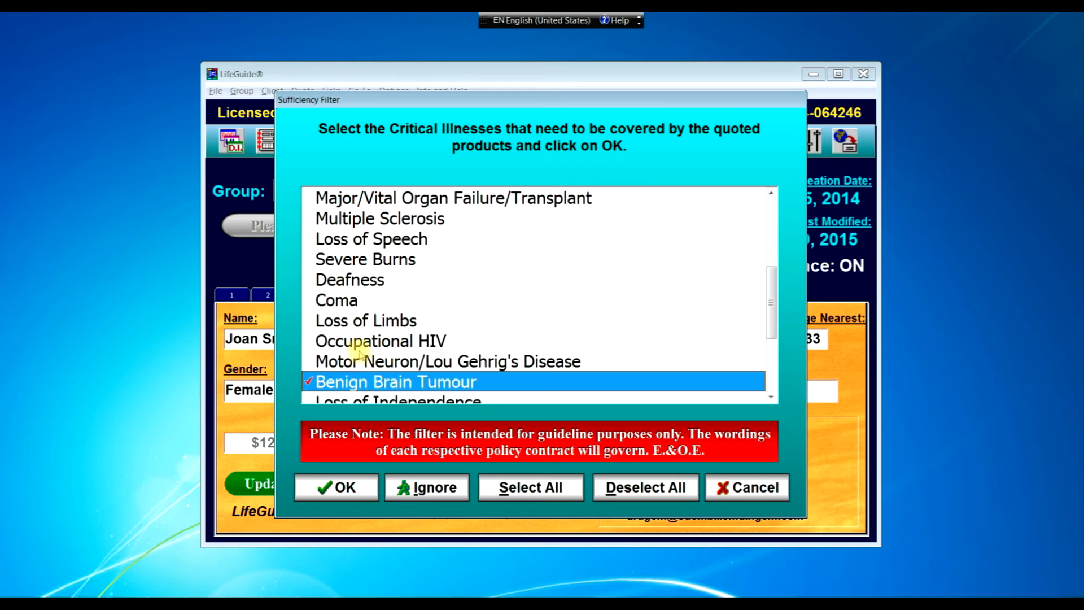
{"action": "scroll", "coordinate": [358, 353], "scroll_direction": "down", "scroll_amount": 1}
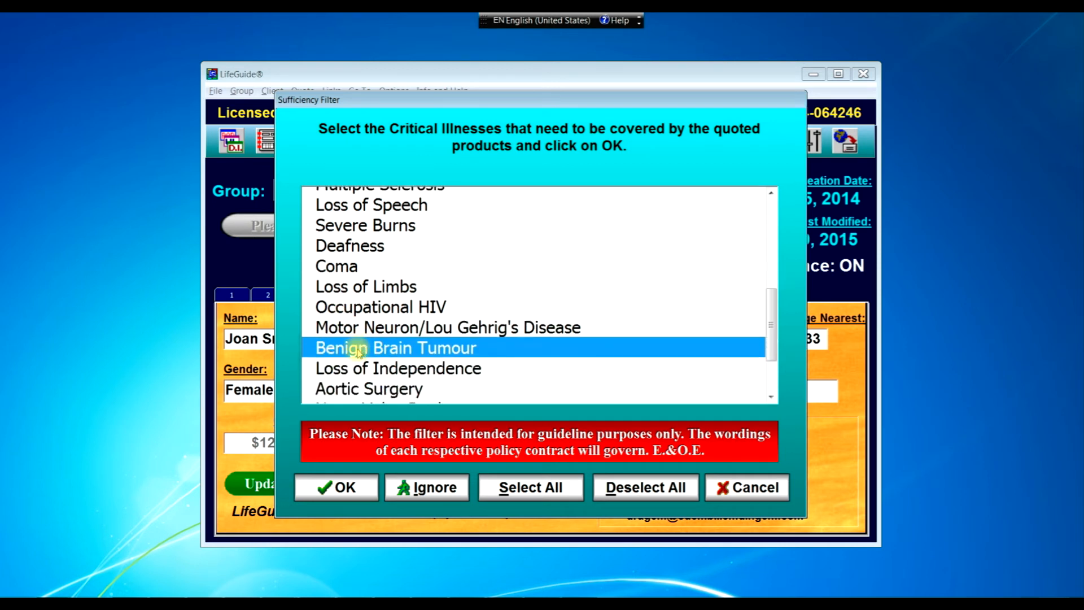
{"action": "scroll", "coordinate": [358, 352], "scroll_direction": "down", "scroll_amount": 2}
{"action": "left_click", "coordinate": [355, 300]}
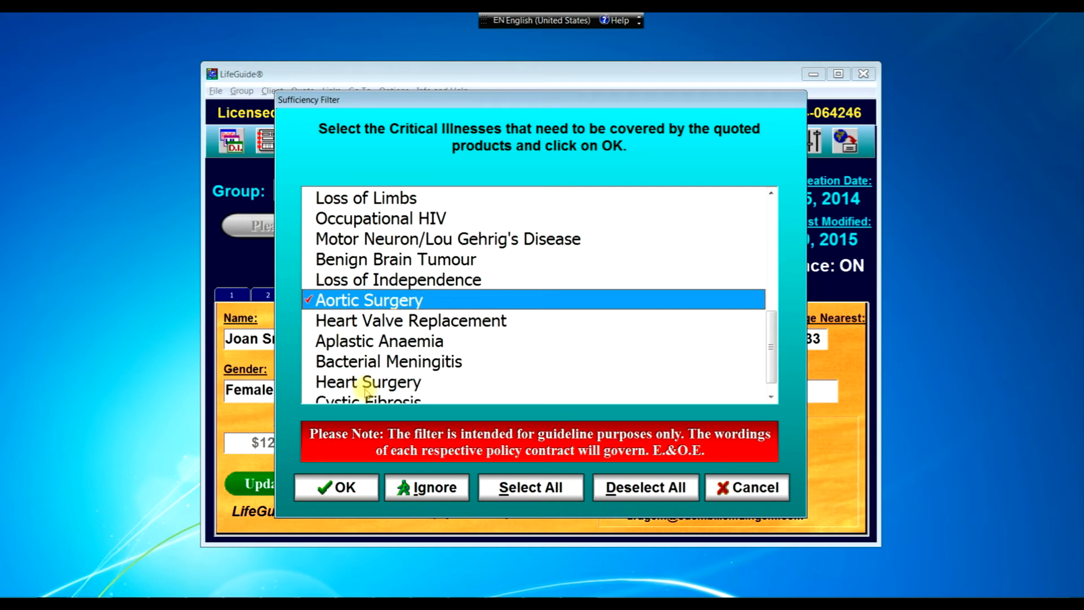
{"action": "scroll", "coordinate": [369, 385], "scroll_direction": "down", "scroll_amount": 1}
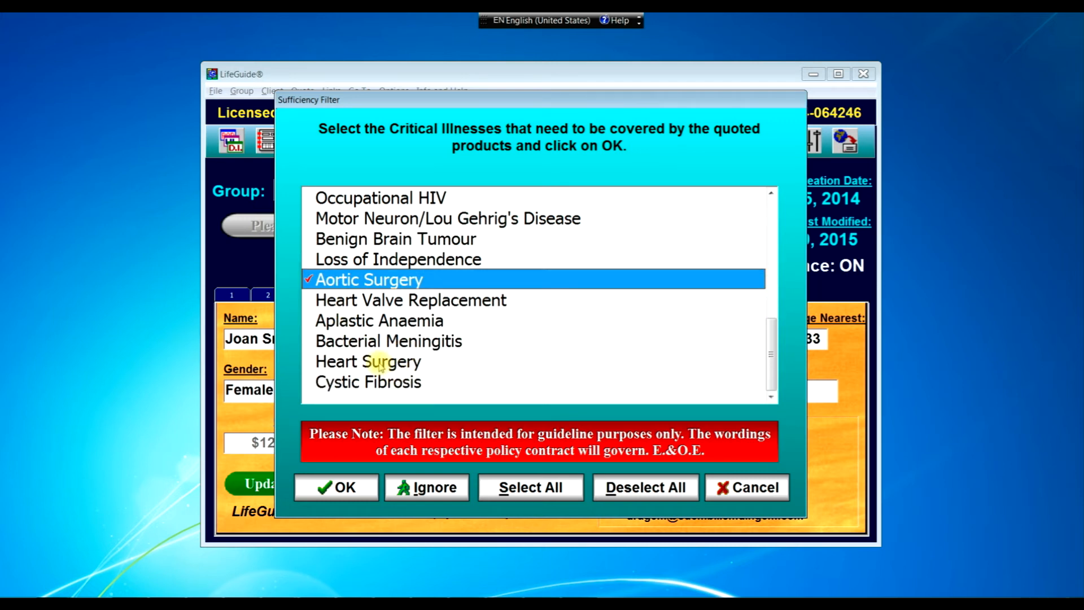
{"action": "left_click", "coordinate": [375, 364]}
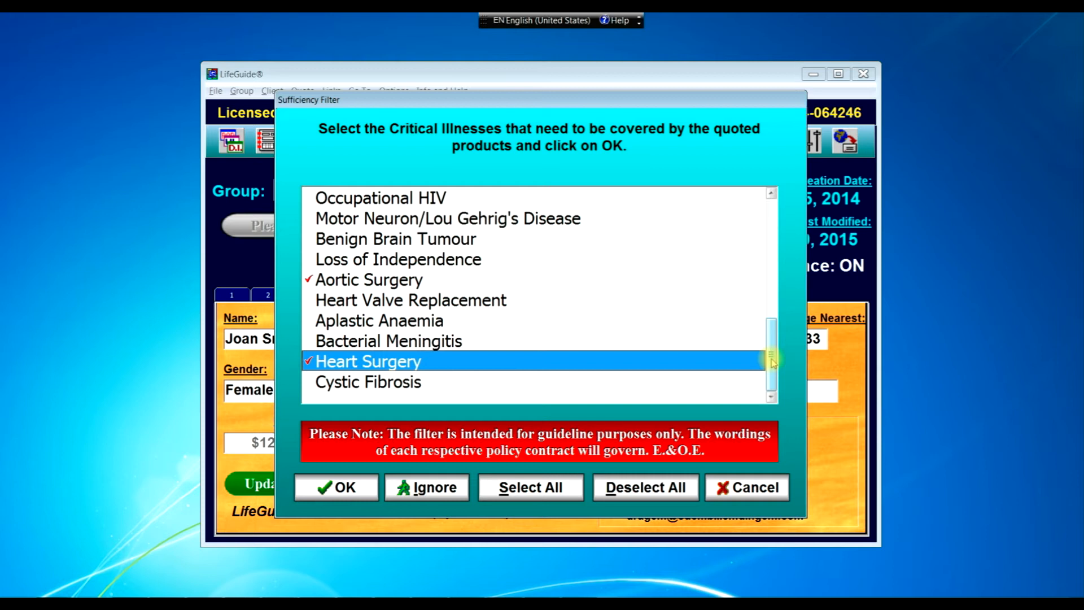
{"action": "left_click_drag", "start_coordinate": [772, 361], "coordinate": [784, 238]}
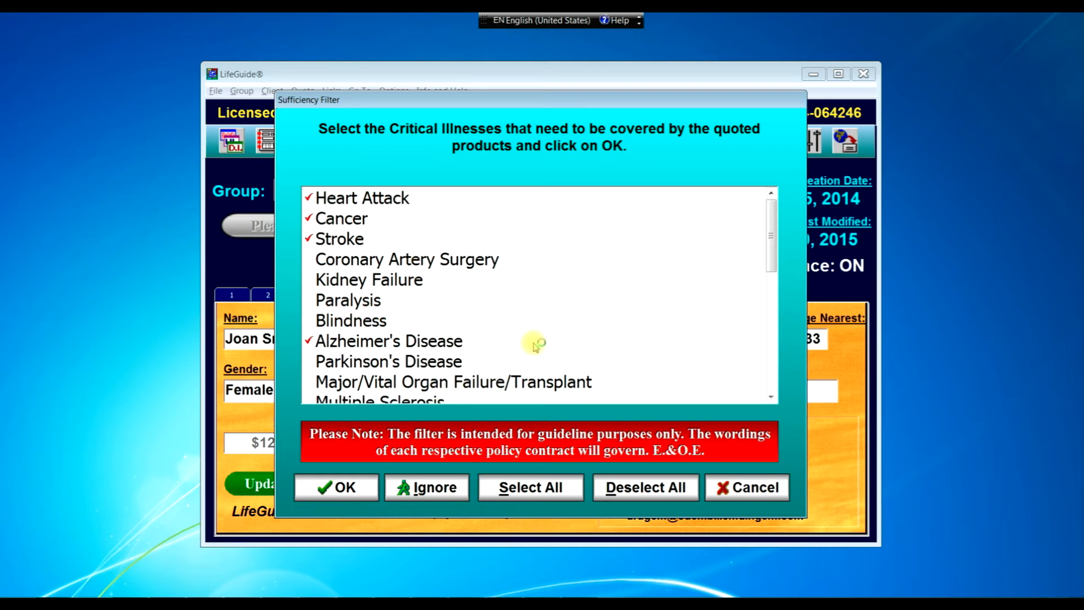
{"action": "left_click", "coordinate": [351, 488]}
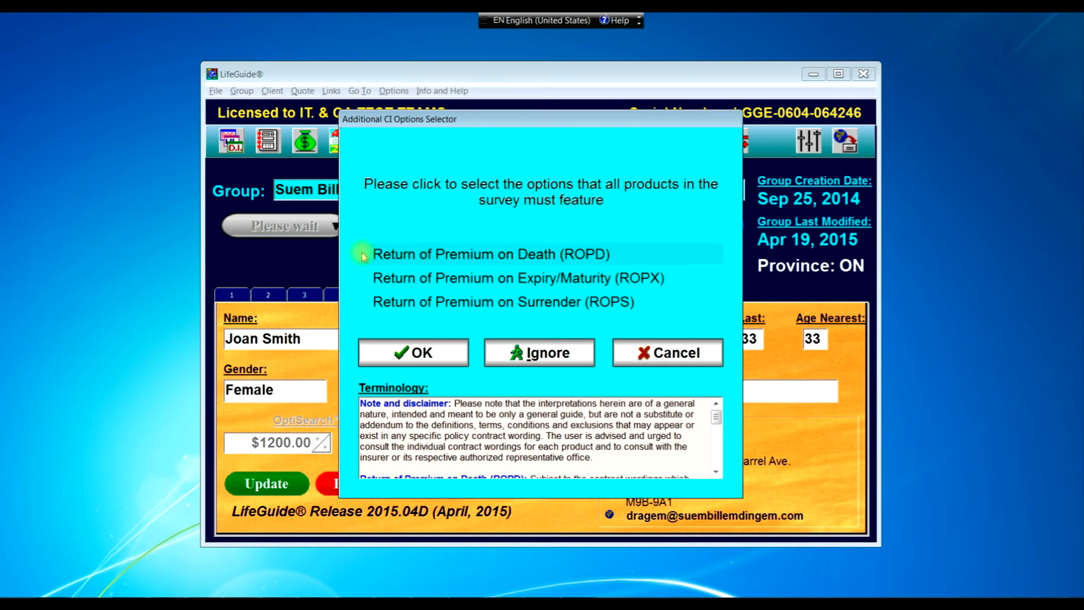
- Tick Return of Premium on Death (ROPD) and run the premium-ranked survey
{"action": "left_click", "coordinate": [414, 259]}
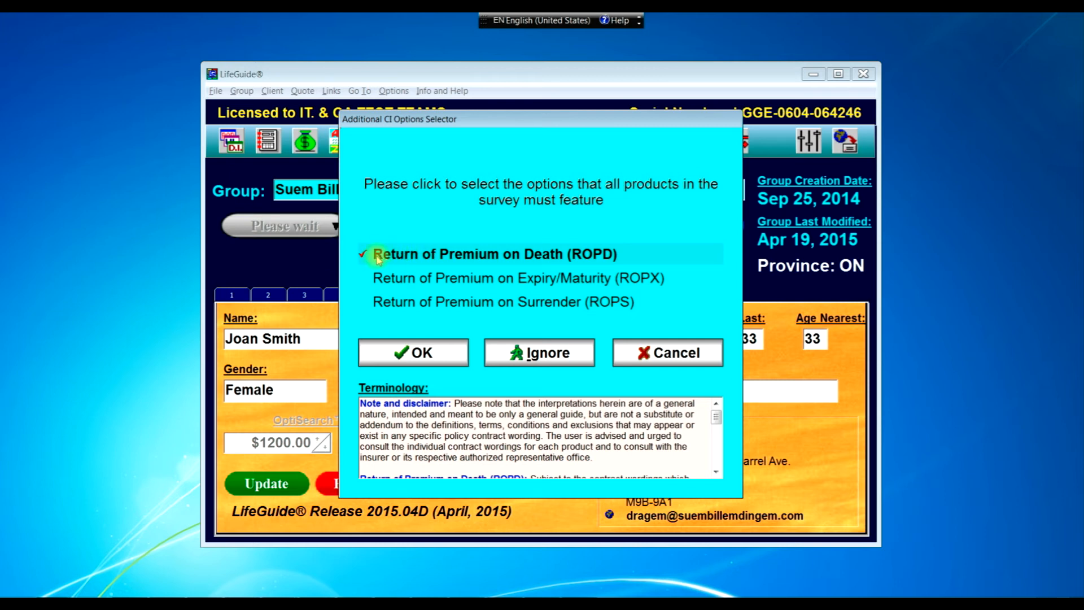
{"action": "left_click", "coordinate": [440, 259]}
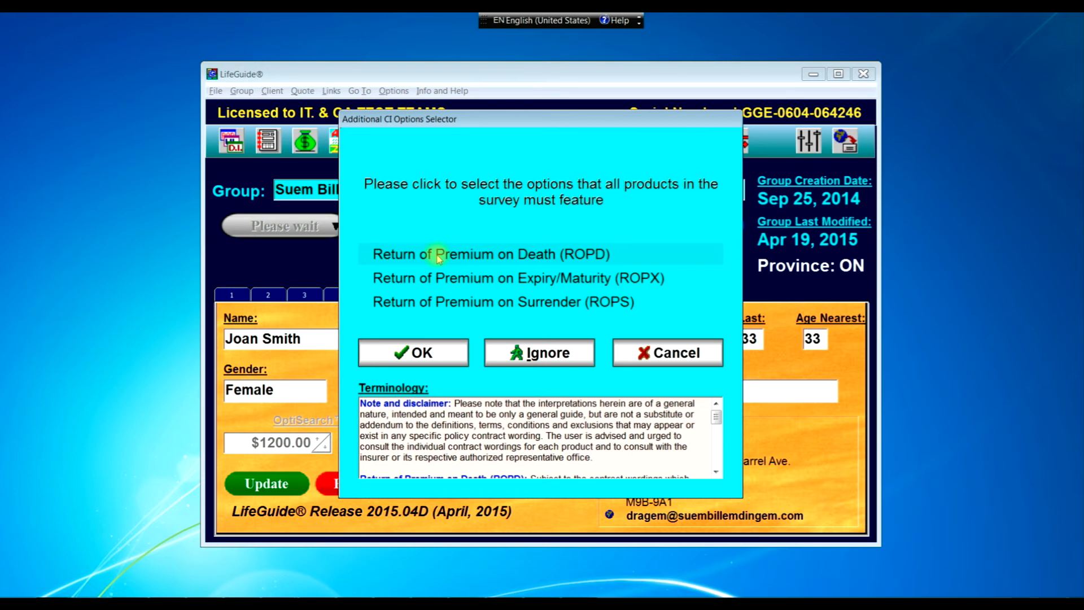
{"action": "left_click", "coordinate": [439, 258]}
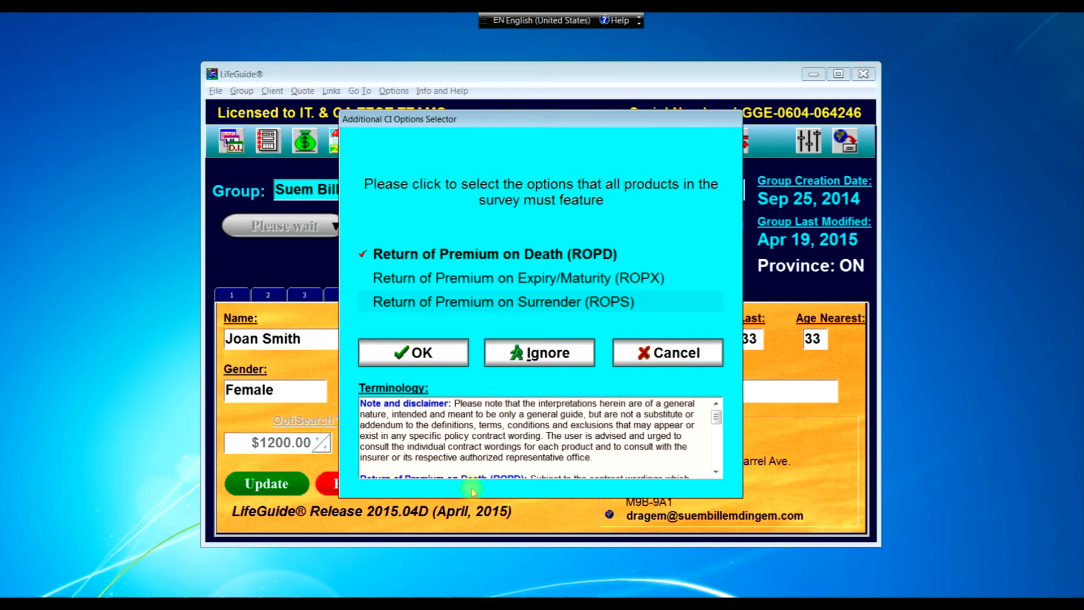
{"action": "mouse_move", "coordinate": [719, 418]}
{"action": "left_mouse_down"}
{"action": "mouse_move", "coordinate": [729, 464]}
{"action": "mouse_move", "coordinate": [720, 412]}
{"action": "left_mouse_up"}
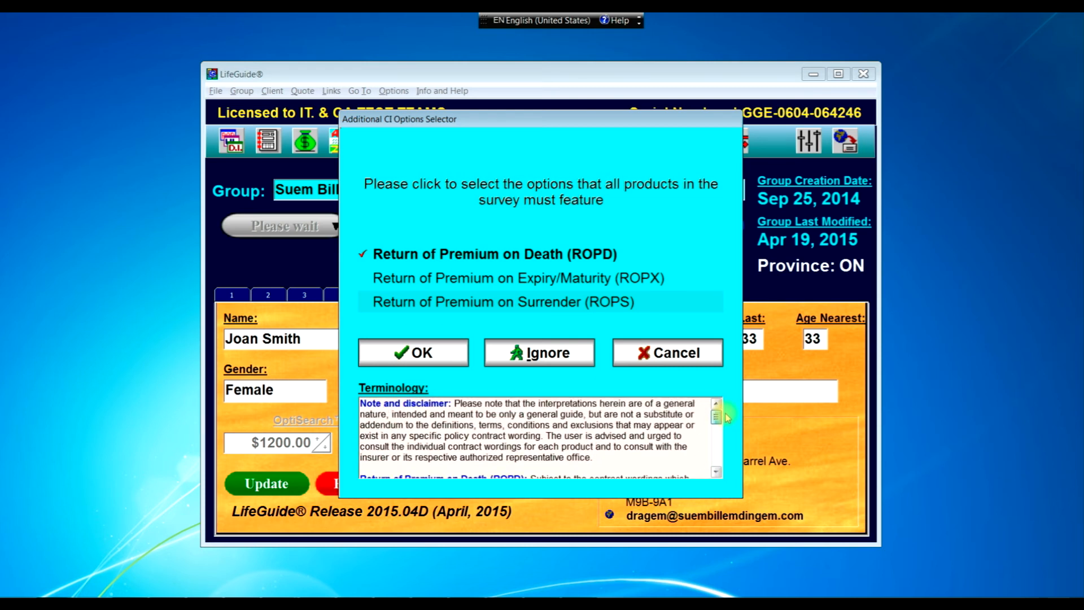
{"action": "left_click", "coordinate": [418, 360]}
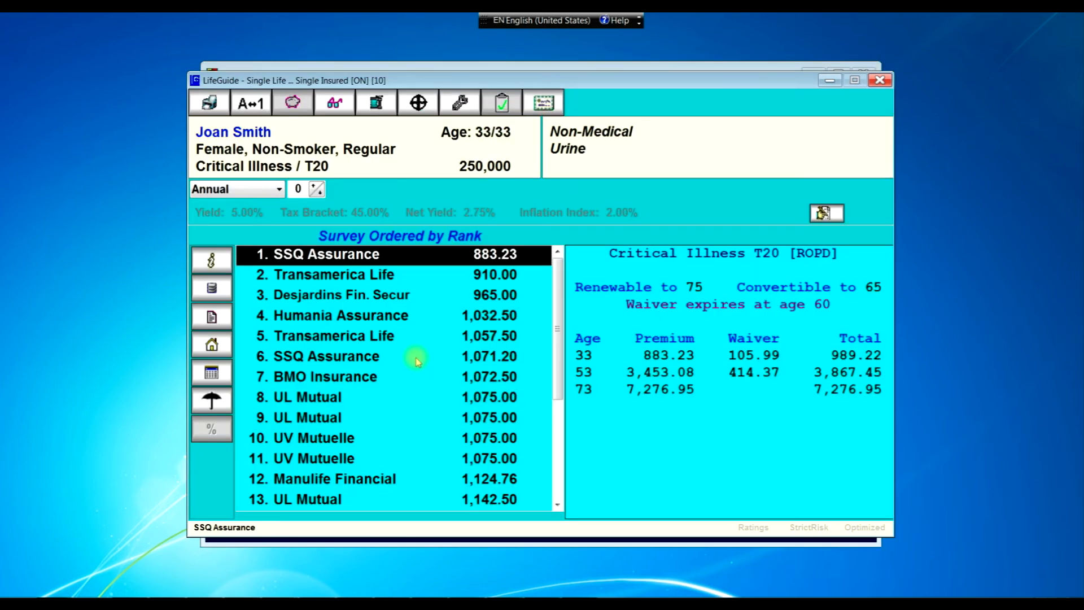
- Read Transamerica Life's plan description, then request its sample policy wordings
{"action": "left_click", "coordinate": [319, 338]}
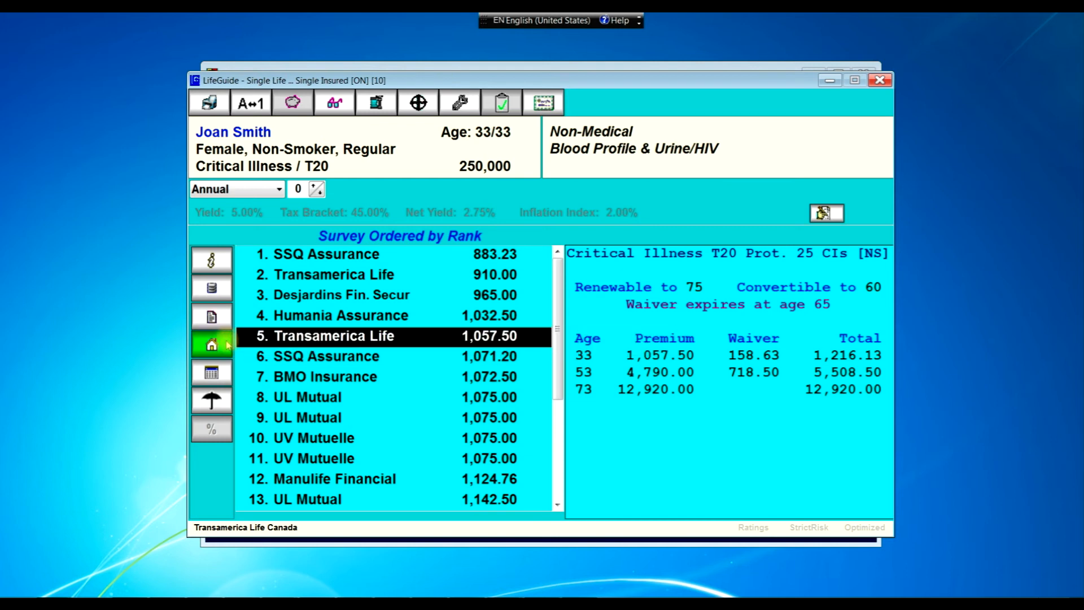
{"action": "left_click_drag", "start_coordinate": [566, 309], "coordinate": [574, 394]}
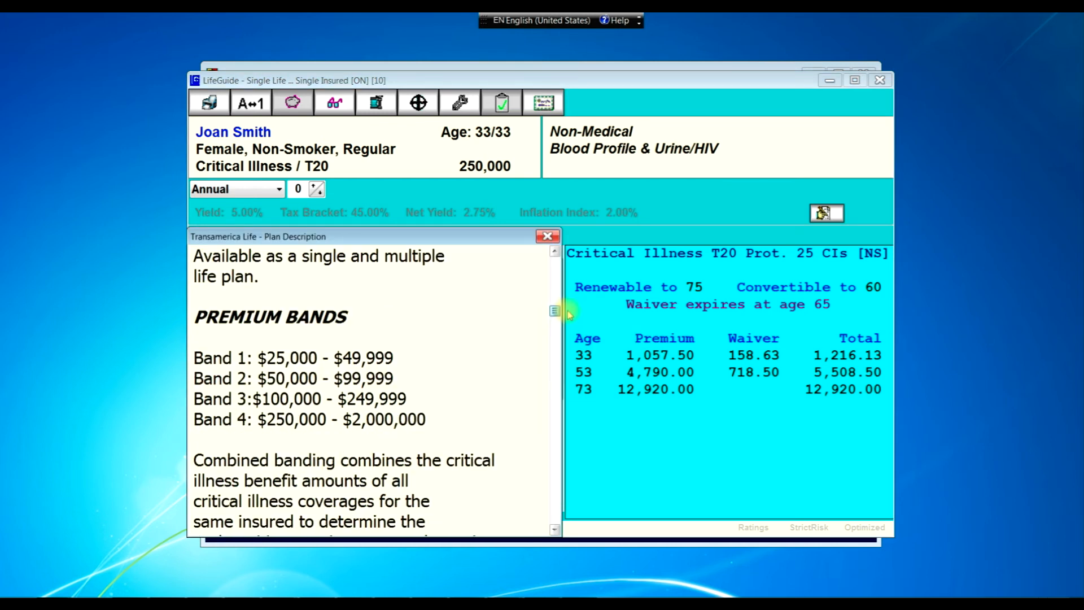
{"action": "left_click", "coordinate": [547, 237]}
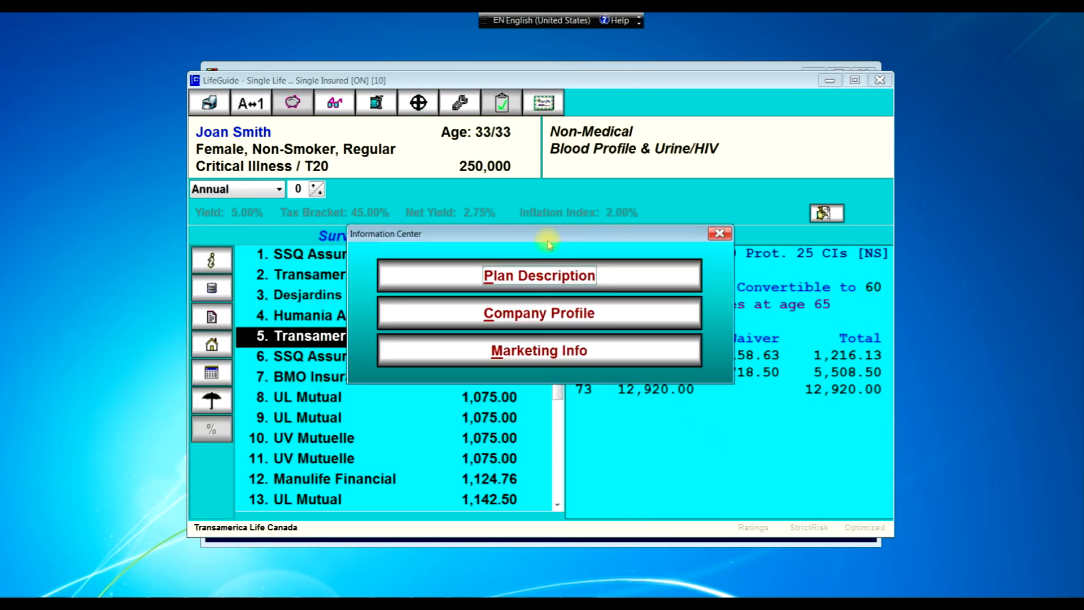
{"action": "left_click", "coordinate": [718, 235]}
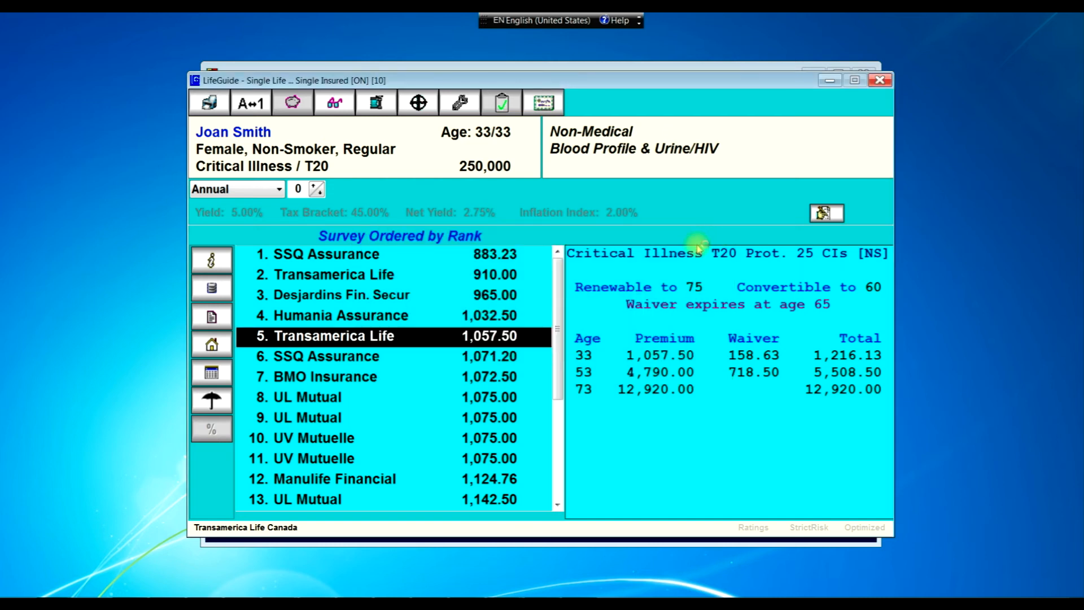
{"action": "left_click", "coordinate": [213, 317]}
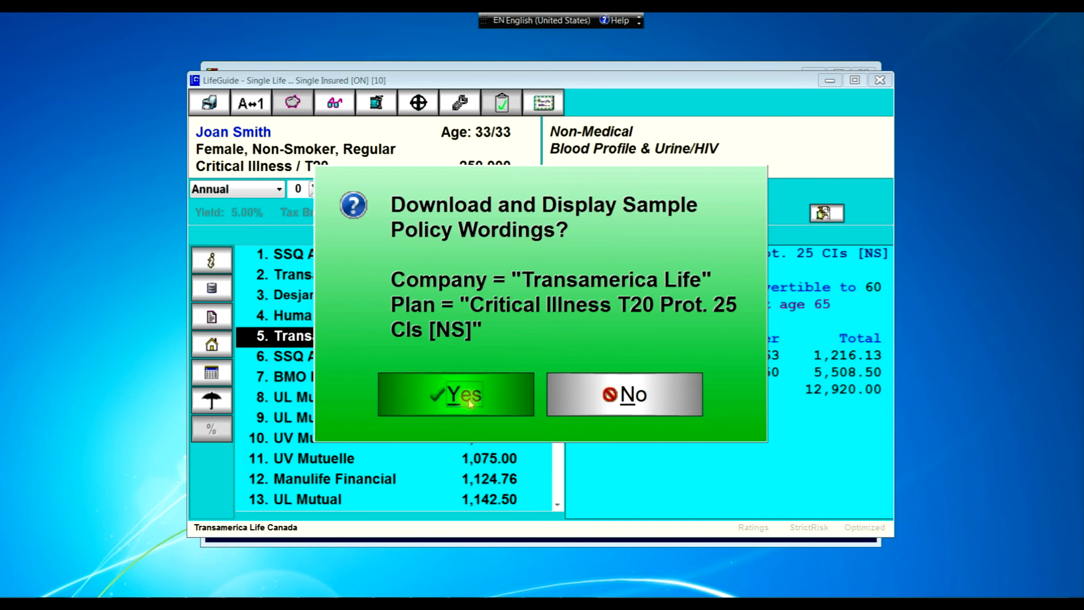
- Download POLICY18.PDF, scroll through its definitions in Adobe Reader, then close it
{"action": "left_click", "coordinate": [459, 395]}
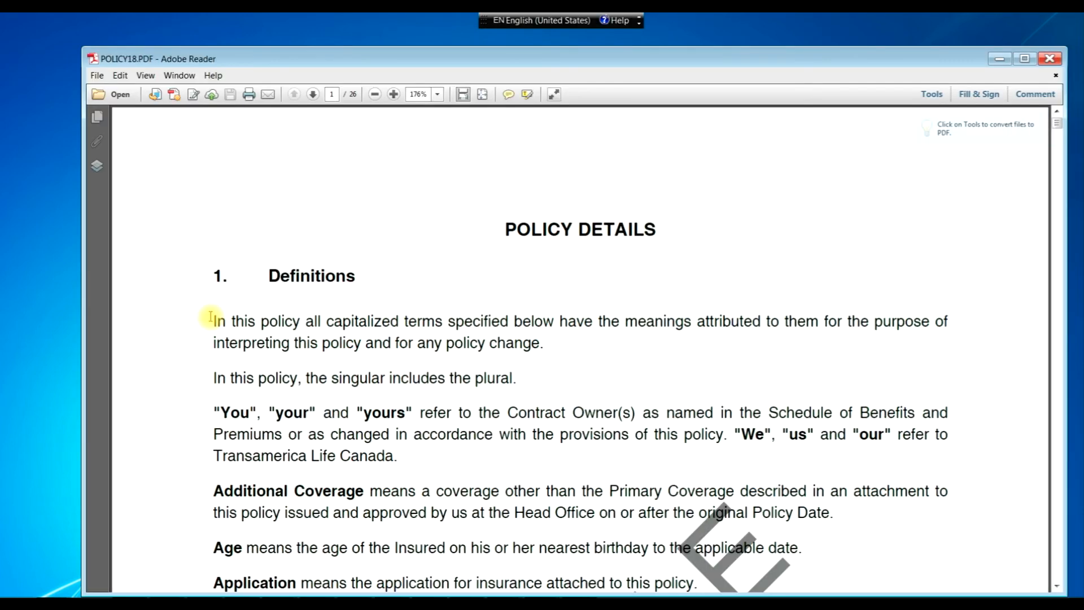
{"action": "scroll", "coordinate": [289, 241], "scroll_direction": "down", "scroll_amount": 1}
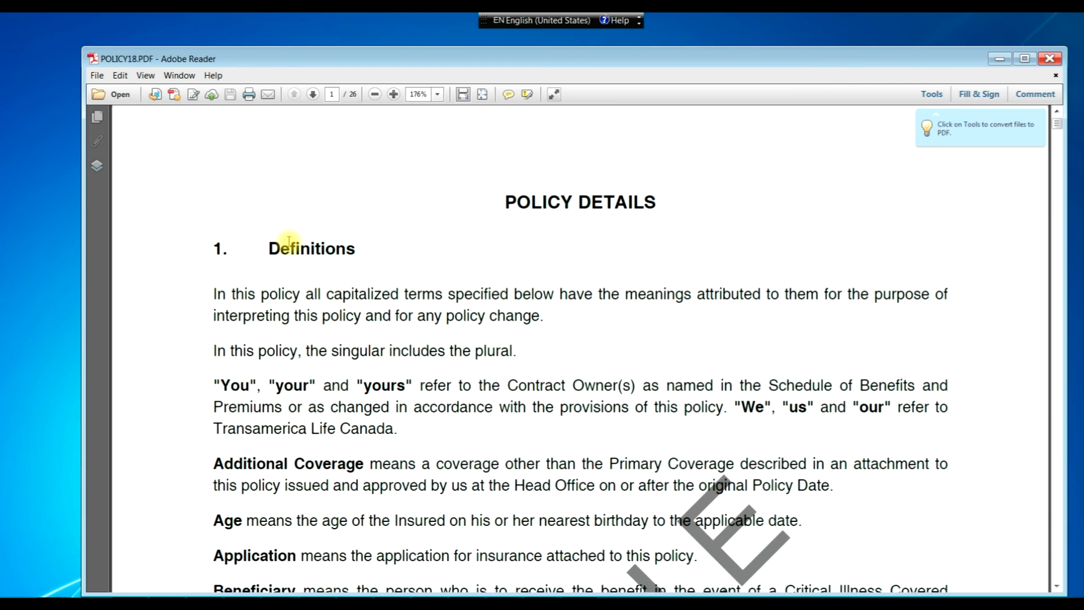
{"action": "scroll", "coordinate": [289, 241], "scroll_direction": "down", "scroll_amount": 3}
{"action": "scroll", "coordinate": [288, 242], "scroll_direction": "down", "scroll_amount": 6}
{"action": "scroll", "coordinate": [288, 243], "scroll_direction": "down", "scroll_amount": 14}
{"action": "scroll", "coordinate": [289, 244], "scroll_direction": "down", "scroll_amount": 16}
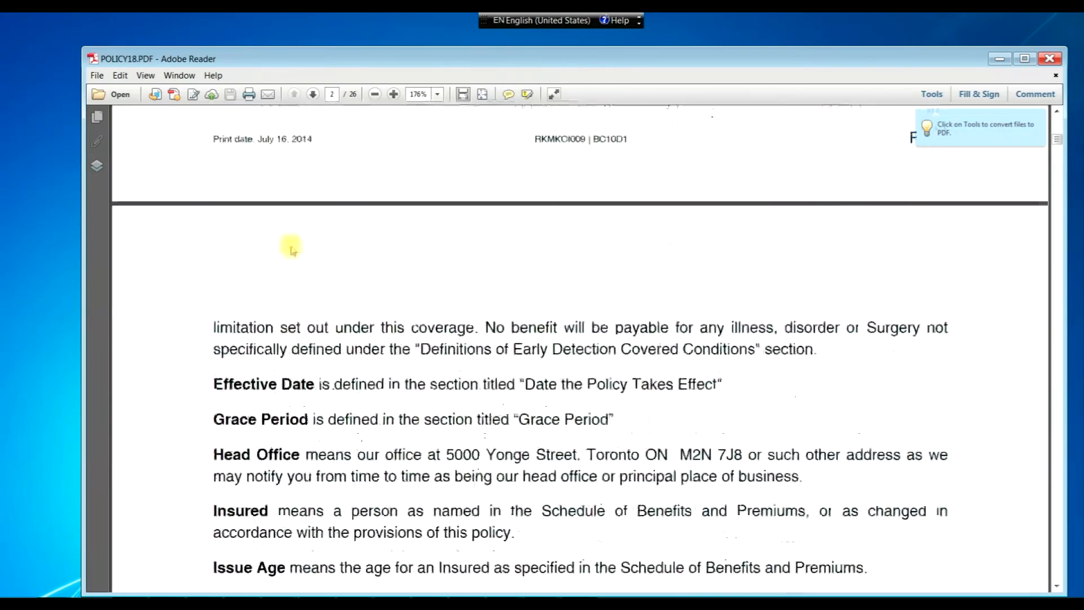
{"action": "scroll", "coordinate": [292, 248], "scroll_direction": "down", "scroll_amount": 15}
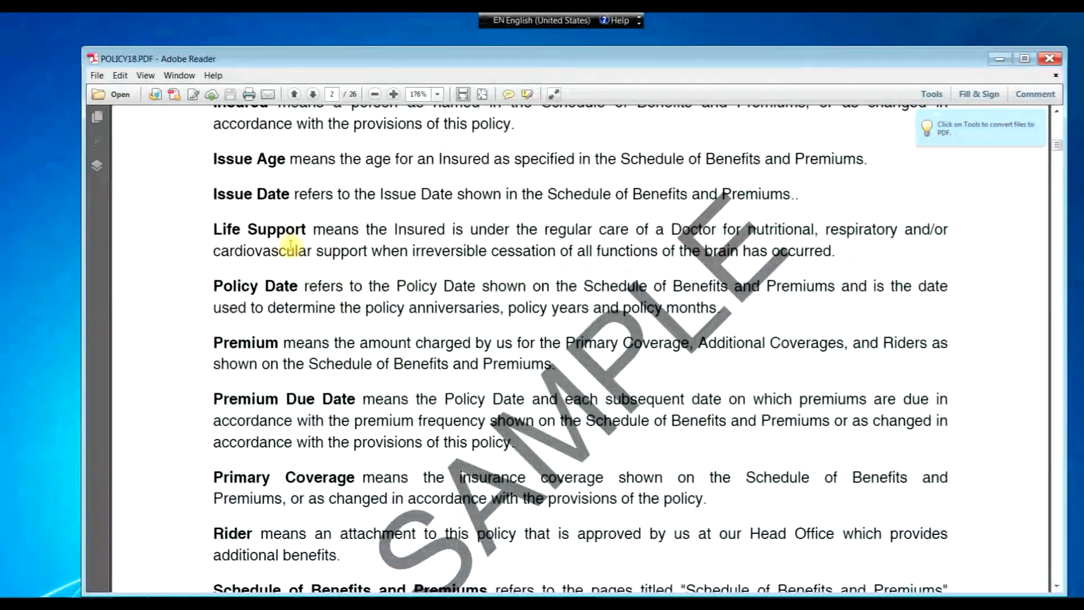
{"action": "scroll", "coordinate": [290, 246], "scroll_direction": "down", "scroll_amount": 13}
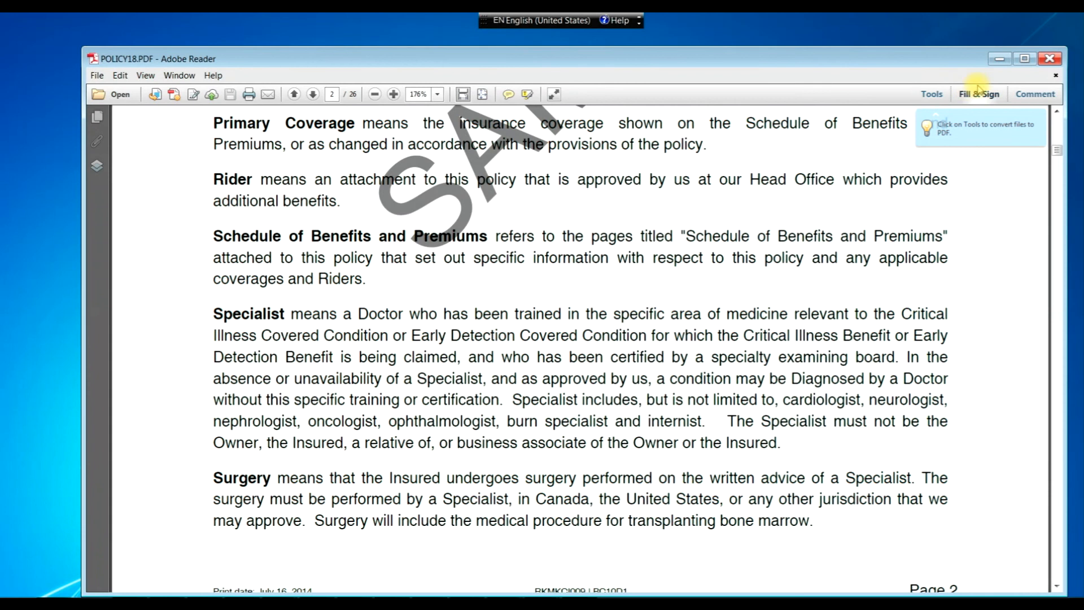
{"action": "left_click", "coordinate": [1048, 59]}
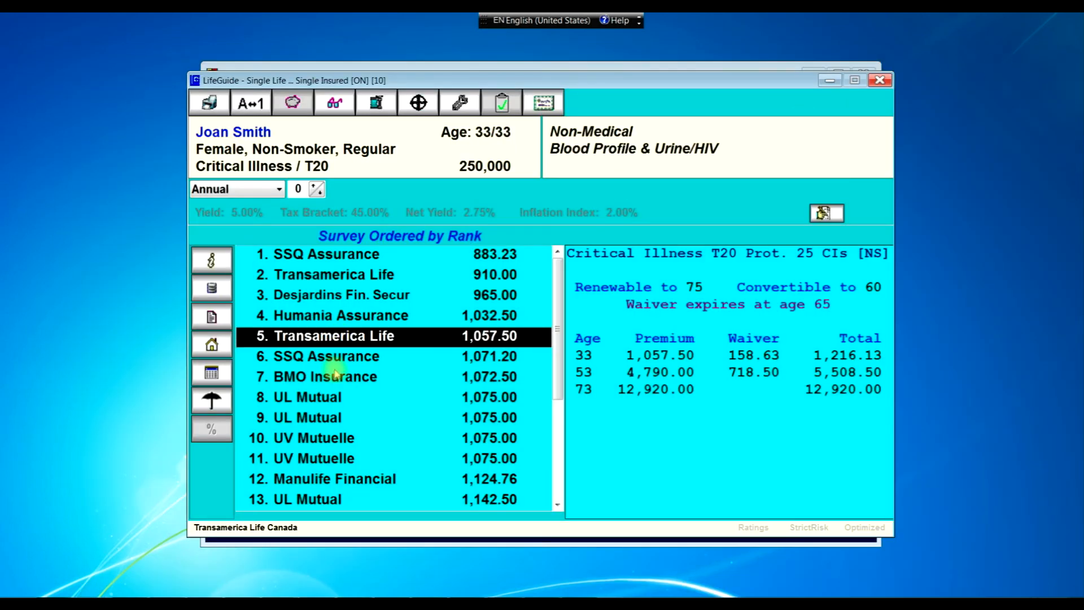
- Select BMO Insurance and open its sample policy wordings, POLICY19.PDF, in Adobe Reader
{"action": "left_click", "coordinate": [337, 376]}
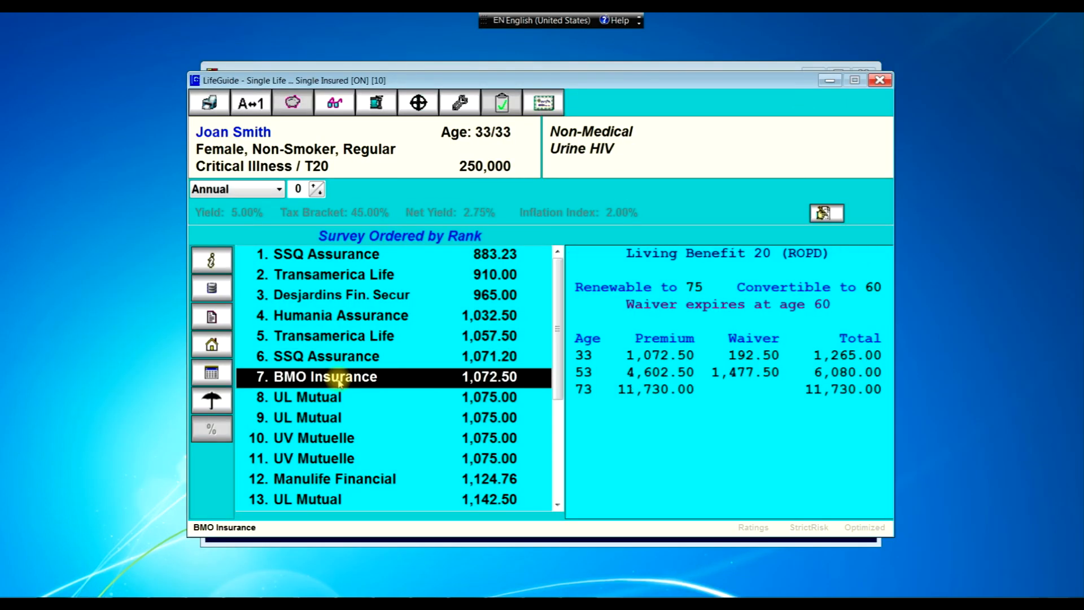
{"action": "left_click", "coordinate": [225, 329]}
{"action": "left_click", "coordinate": [492, 386]}
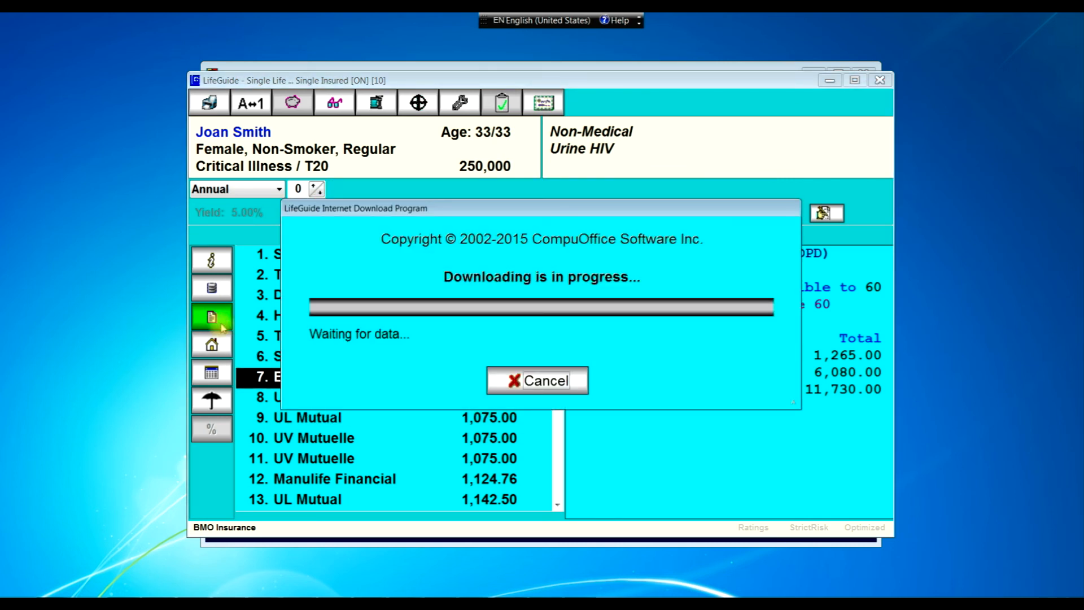
- Read through the POLICY19.PDF definitions, then close Adobe Reader
{"action": "scroll", "coordinate": [422, 243], "scroll_direction": "down", "scroll_amount": 15}
{"action": "scroll", "coordinate": [417, 241], "scroll_direction": "down", "scroll_amount": 15}
{"action": "scroll", "coordinate": [417, 244], "scroll_direction": "down", "scroll_amount": 10}
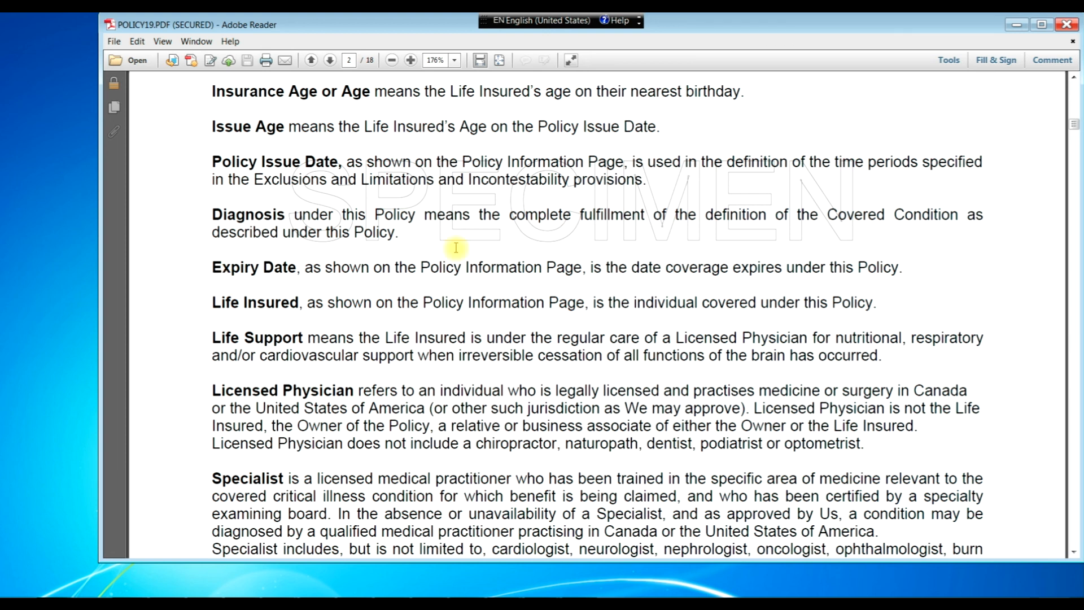
{"action": "left_click", "coordinate": [1068, 25]}
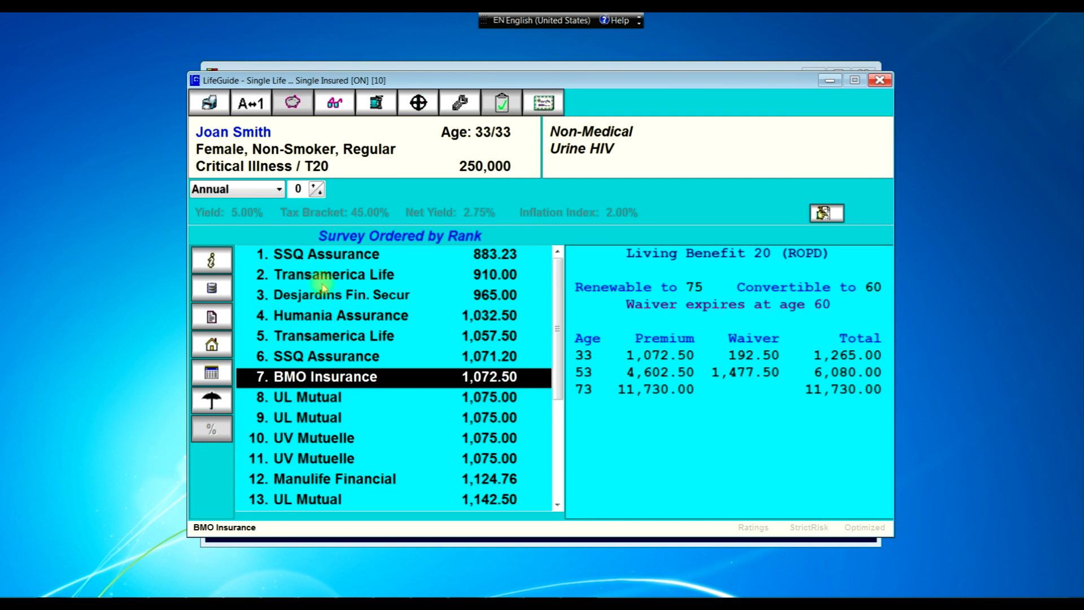
{"action": "left_click", "coordinate": [279, 194]}
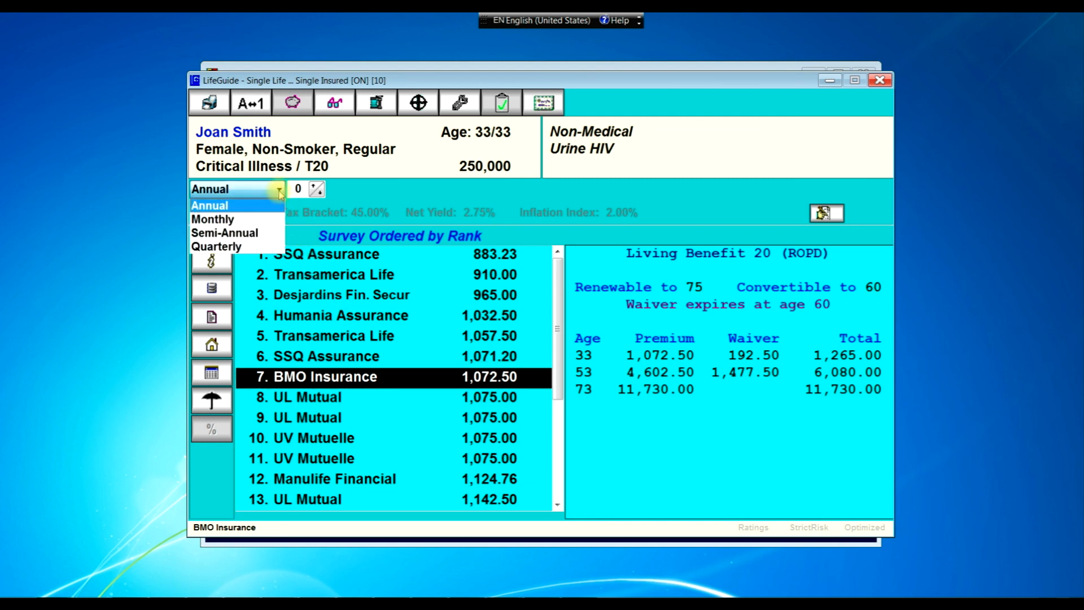
{"action": "left_click", "coordinate": [254, 220]}
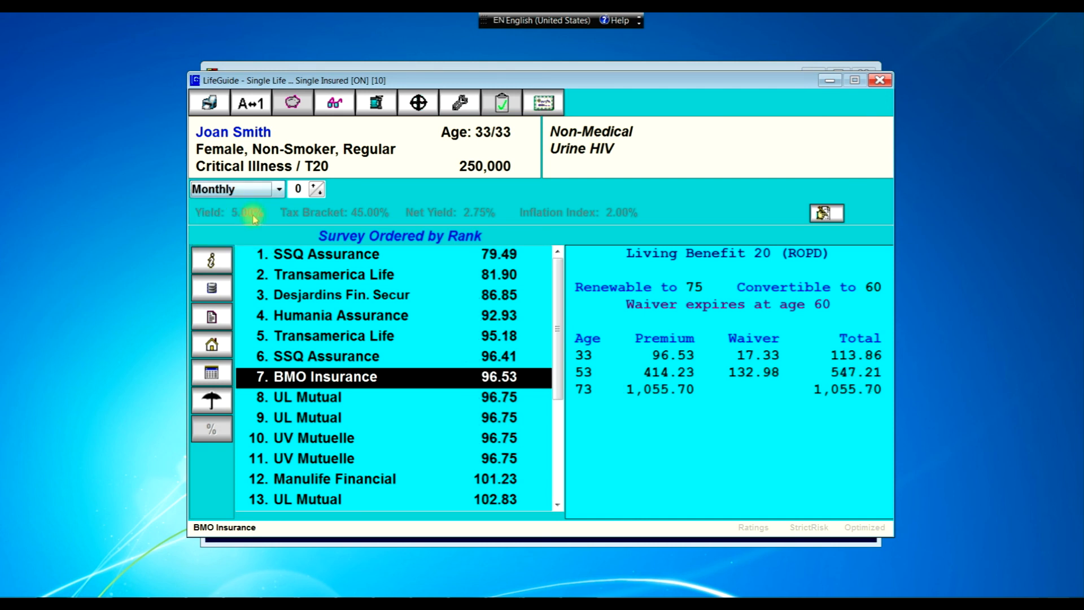
{"action": "left_click", "coordinate": [278, 191]}
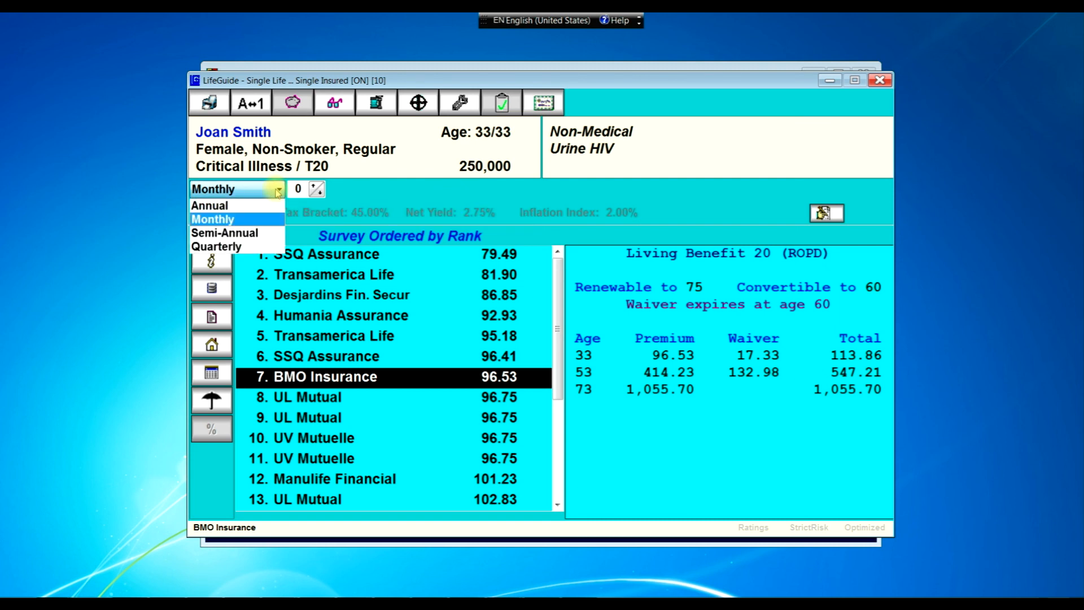
{"action": "left_click", "coordinate": [252, 207]}
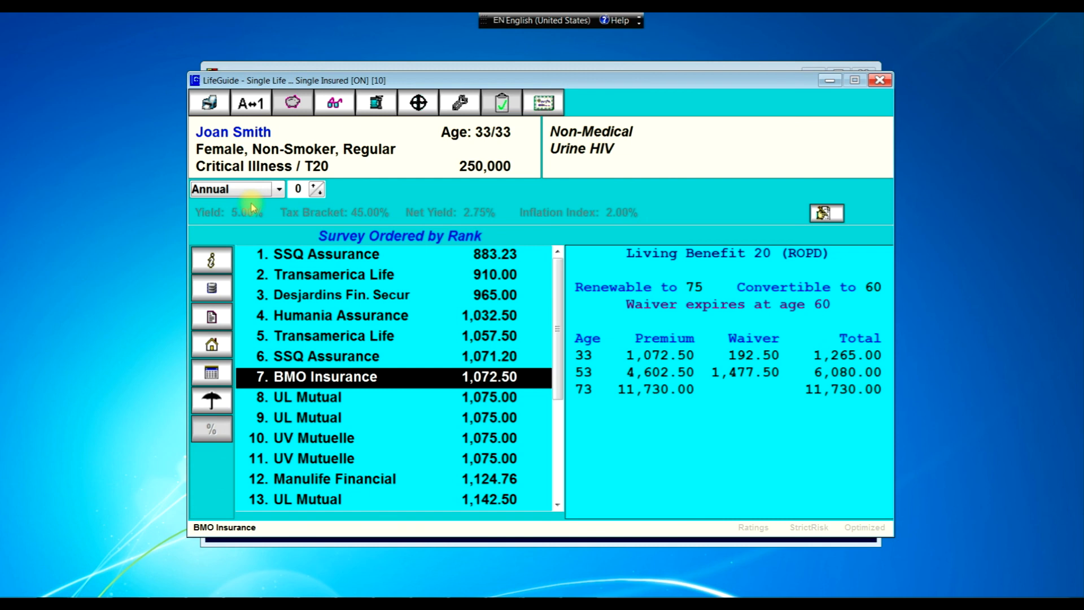